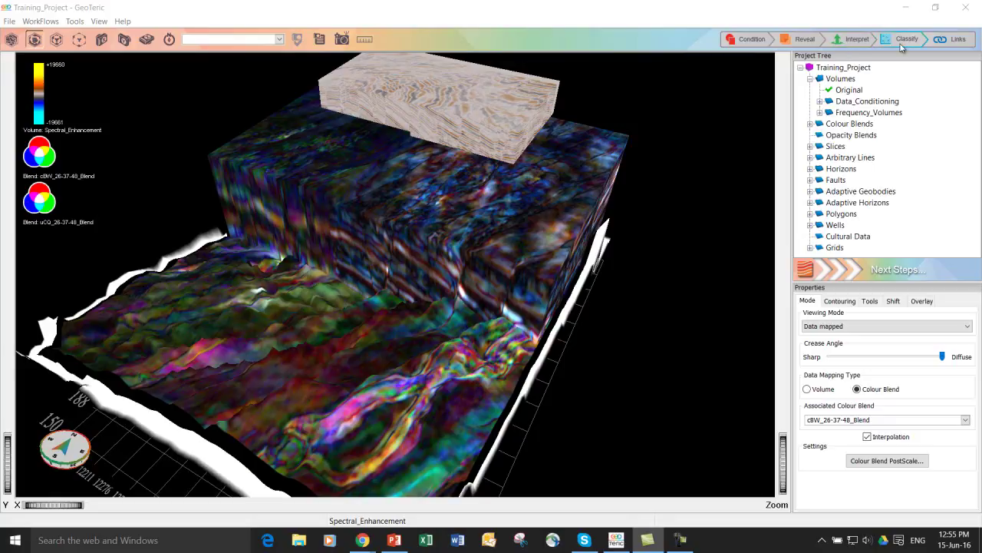
{"action": "left_click", "coordinate": [752, 40]}
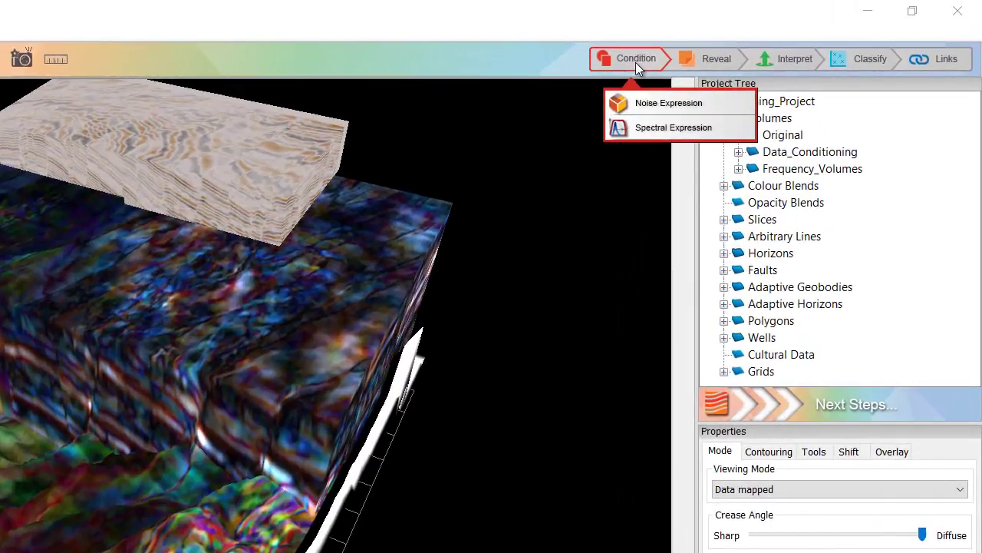
{"action": "left_click", "coordinate": [703, 62]}
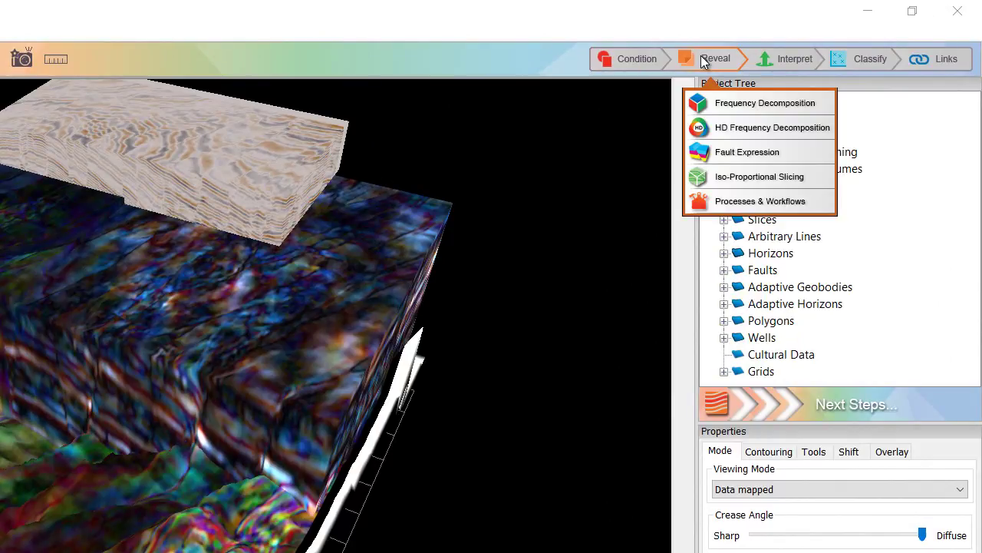
{"action": "mouse_move", "coordinate": [786, 57]}
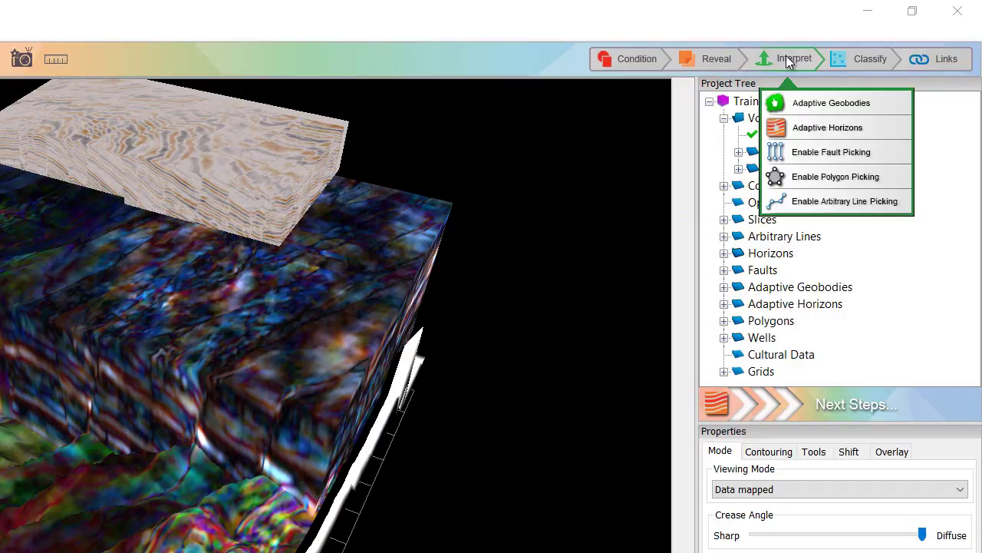
{"action": "mouse_move", "coordinate": [859, 61]}
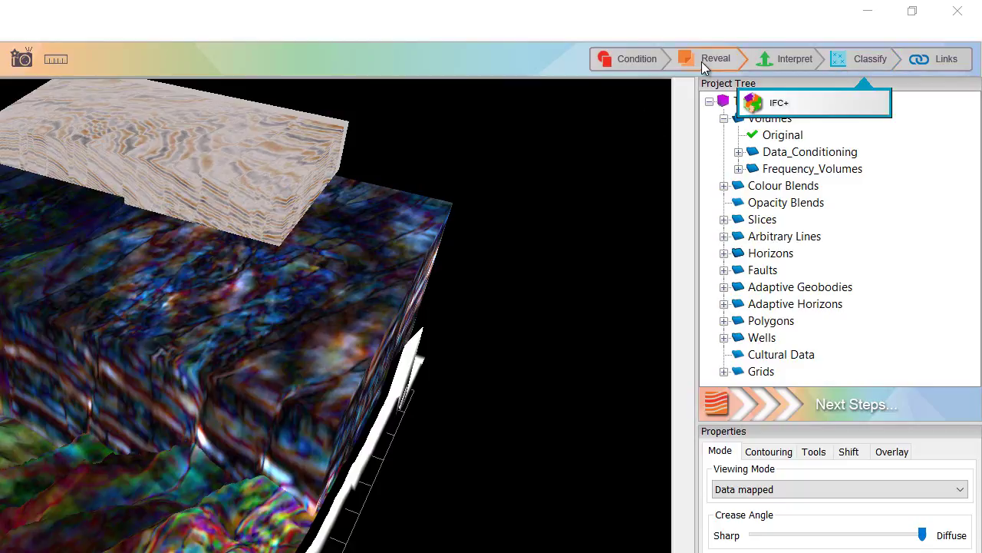
Step: Open the Frequency Decomposition tool, then move and widen its window
{"action": "mouse_move", "coordinate": [702, 61]}
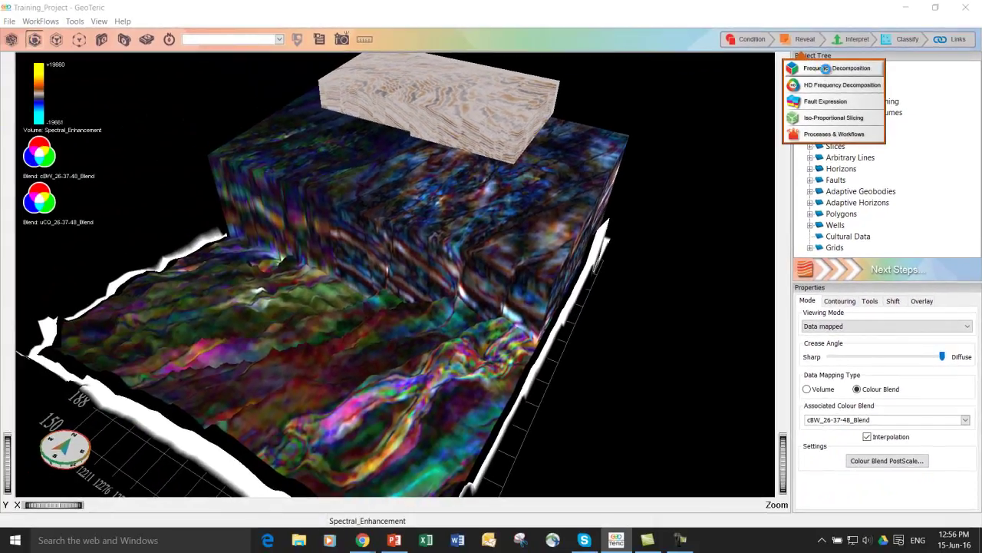
{"action": "left_click", "coordinate": [756, 108]}
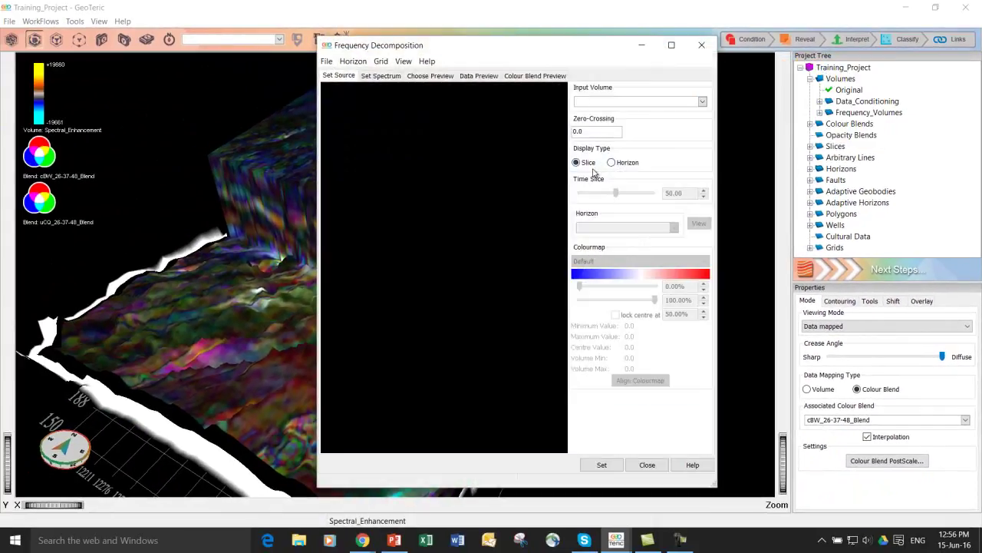
{"action": "left_click_drag", "start_coordinate": [591, 53], "coordinate": [664, 80]}
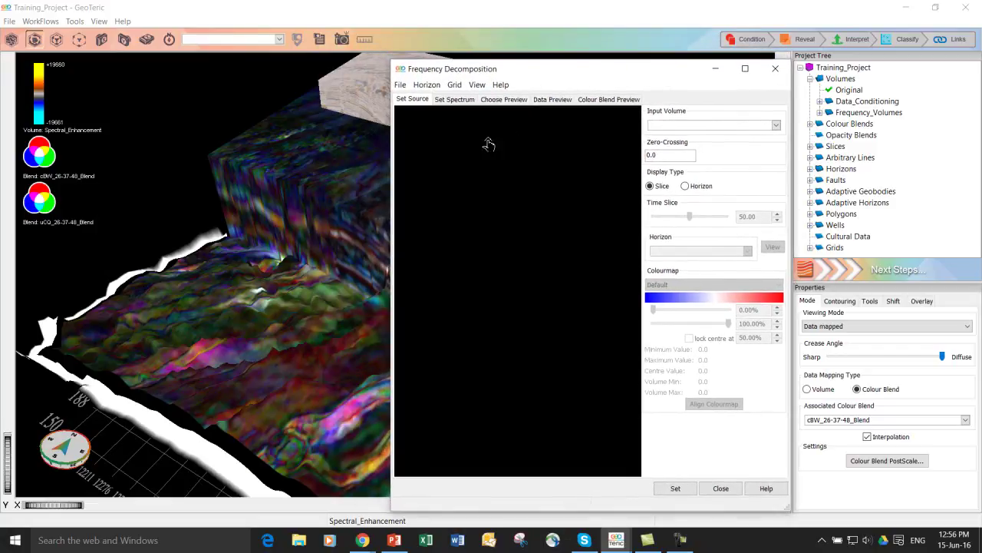
{"action": "left_click_drag", "start_coordinate": [391, 207], "coordinate": [182, 209]}
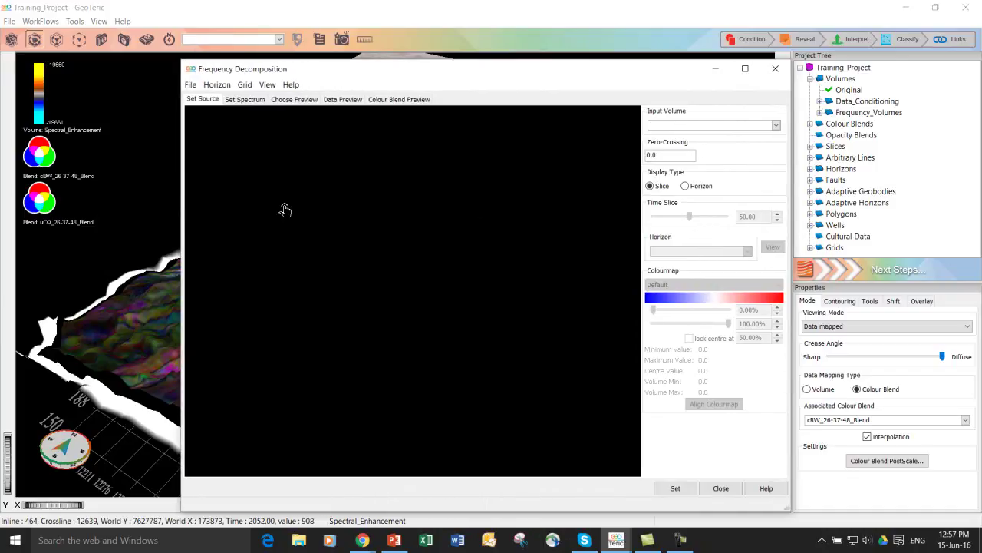
Step: Choose the Spectral_Enhancement volume from the Data_Conditioning folder as the decomposition's input volume
{"action": "left_click", "coordinate": [773, 125]}
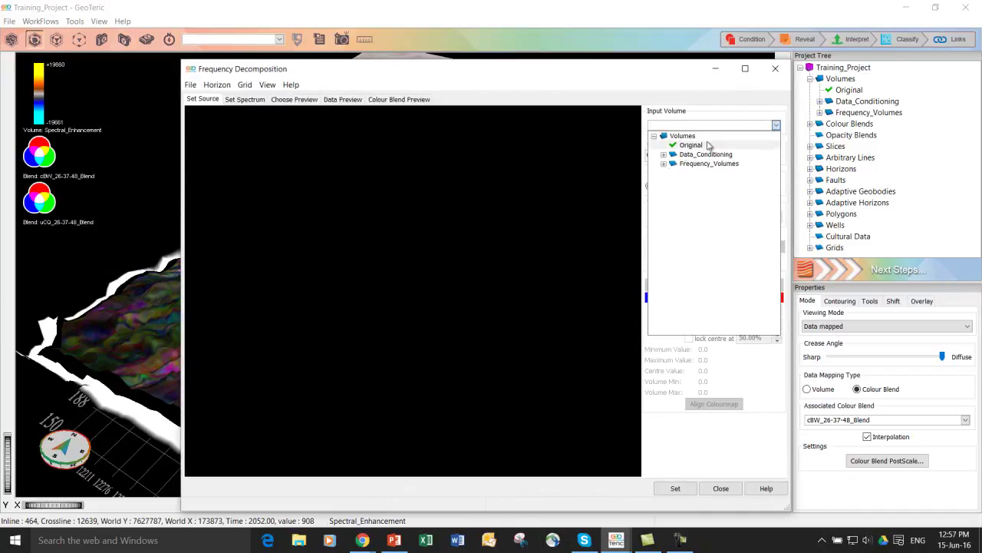
{"action": "left_click", "coordinate": [664, 154]}
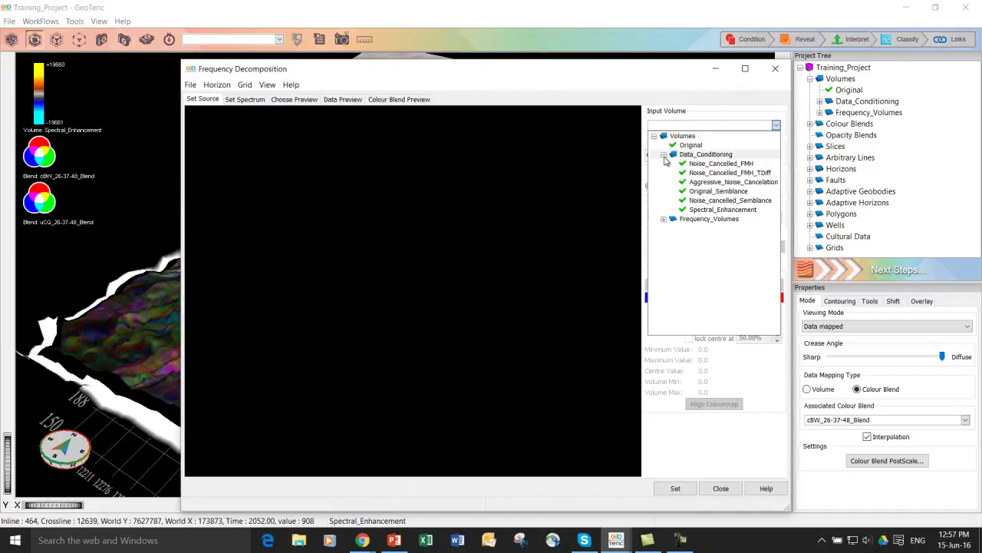
{"action": "left_click", "coordinate": [722, 209]}
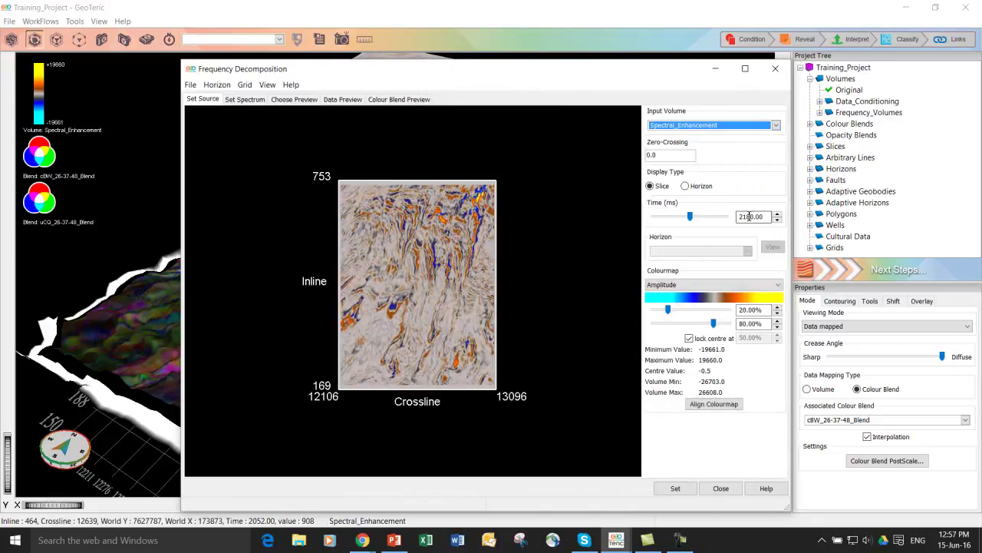
Step: Set the displayed time slice of the input volume to 2200 ms
{"action": "double_click", "coordinate": [749, 216]}
{"action": "type", "text": "2200"}
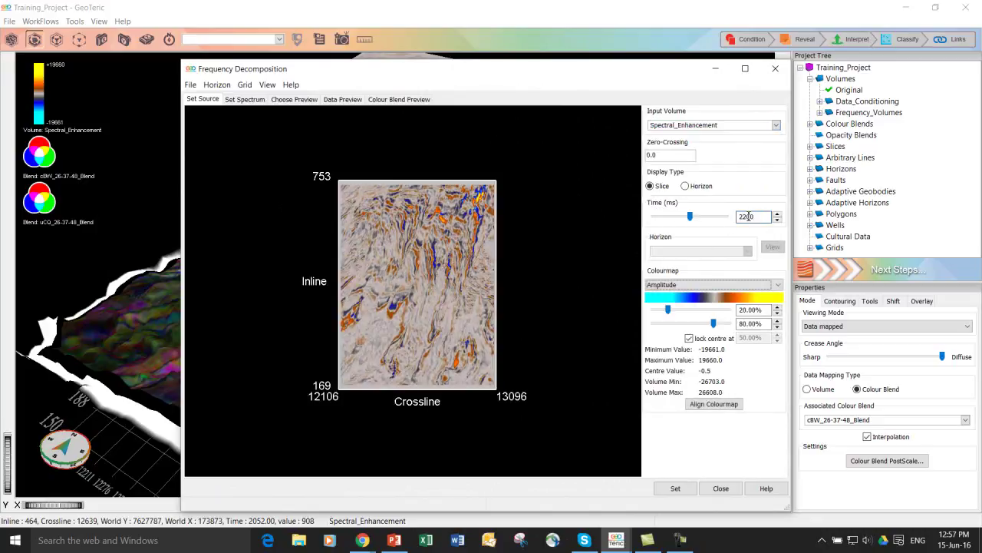
{"action": "key", "text": "Return"}
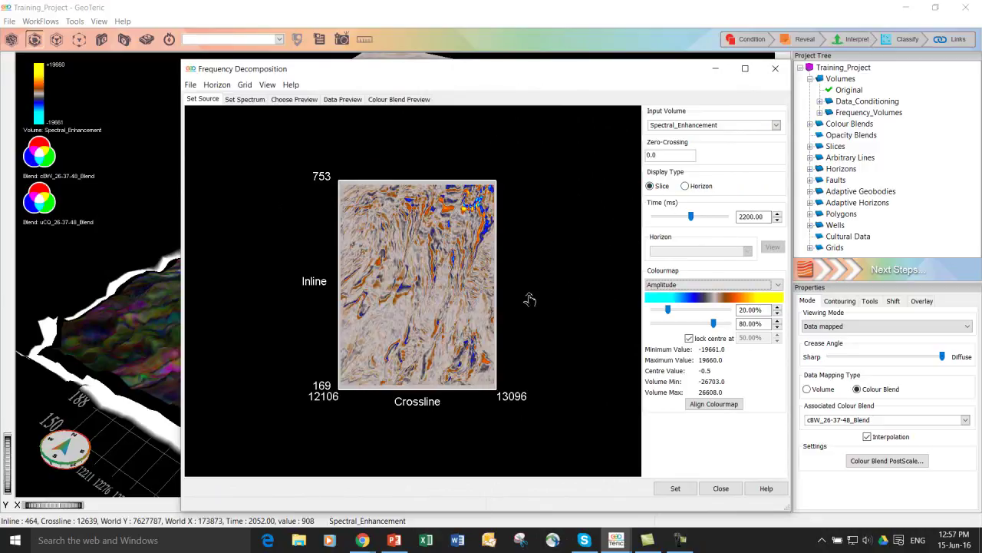
Step: Apply the source settings and generate the frequency spectrum of the input data
{"action": "scroll", "coordinate": [529, 296], "scroll_direction": "up", "scroll_amount": 2}
{"action": "scroll", "coordinate": [528, 316], "scroll_direction": "down", "scroll_amount": 1}
{"action": "scroll", "coordinate": [470, 311], "scroll_direction": "up", "scroll_amount": 1}
{"action": "scroll", "coordinate": [470, 319], "scroll_direction": "up", "scroll_amount": 1}
{"action": "left_click_drag", "start_coordinate": [500, 347], "coordinate": [477, 333]}
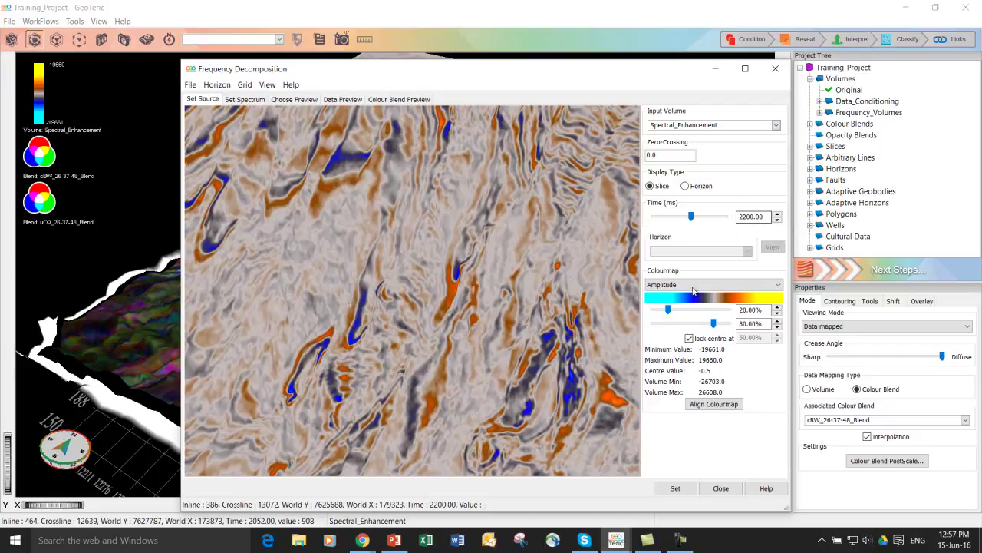
{"action": "left_click", "coordinate": [676, 489]}
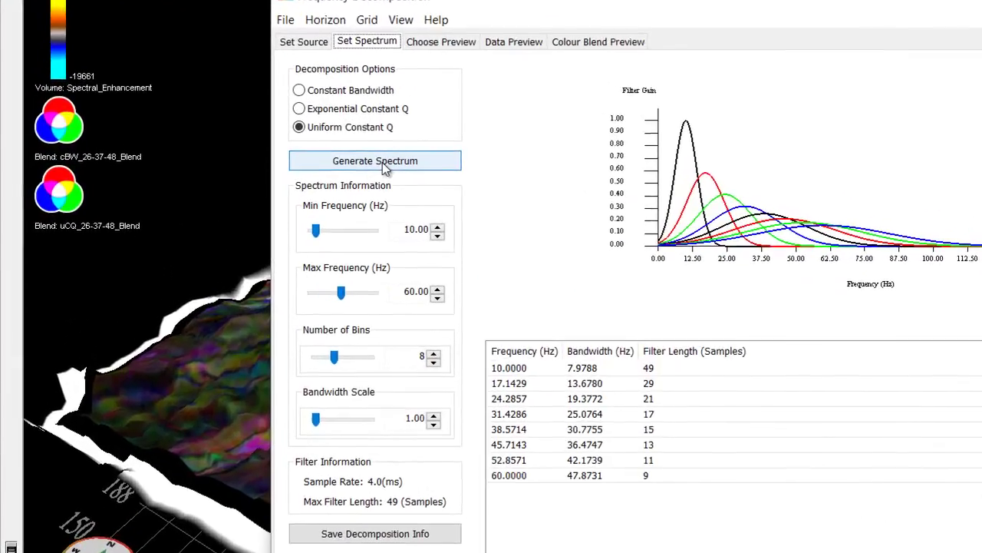
{"action": "left_click", "coordinate": [305, 175]}
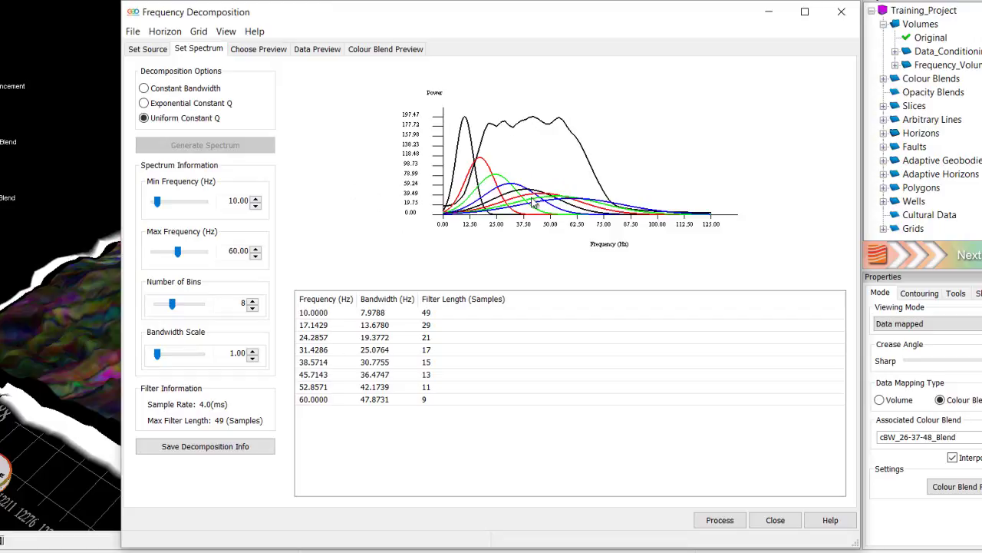
Step: Examine the Uniform Constant Q filters on the spectrum plot by stepping through the frequency bands in the table
{"action": "left_click", "coordinate": [323, 314]}
{"action": "key", "text": "Down"}
{"action": "key", "text": "Down"}
{"action": "key", "text": "Down"}
{"action": "key", "text": "Down"}
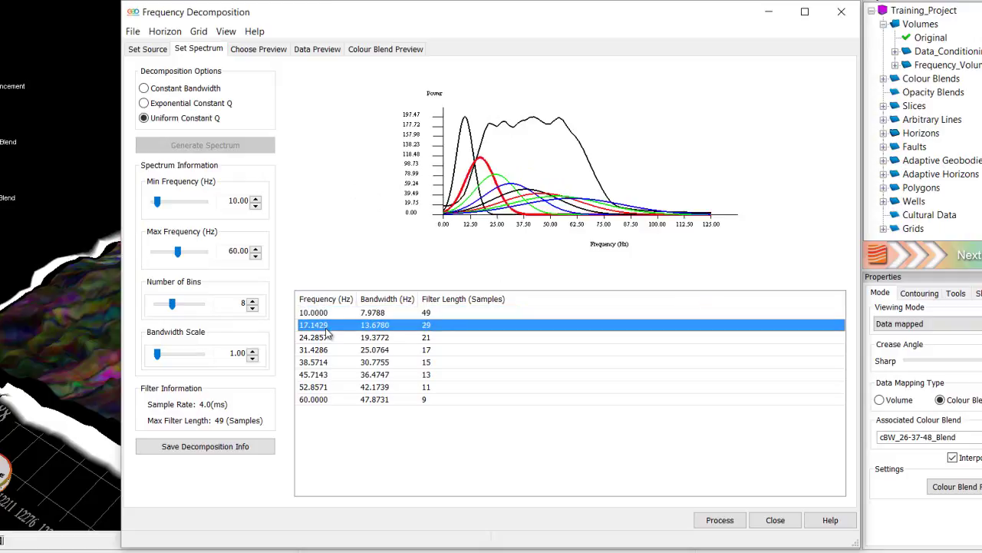
{"action": "key", "text": "Down"}
{"action": "key", "text": "Down"}
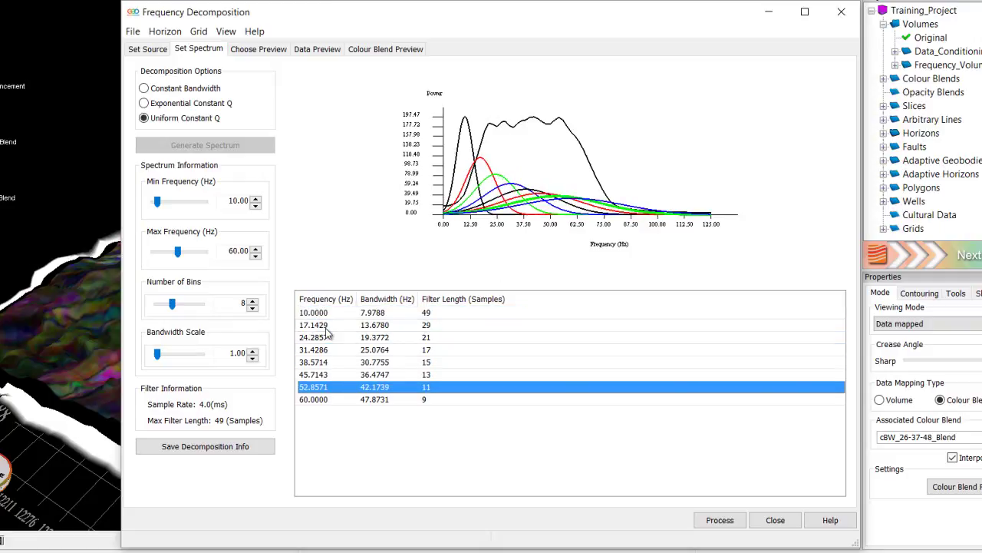
{"action": "key", "text": "Up"}
{"action": "key", "text": "Up"}
{"action": "key", "text": "Up"}
{"action": "key", "text": "Up"}
{"action": "key", "text": "Up"}
{"action": "key", "text": "Up"}
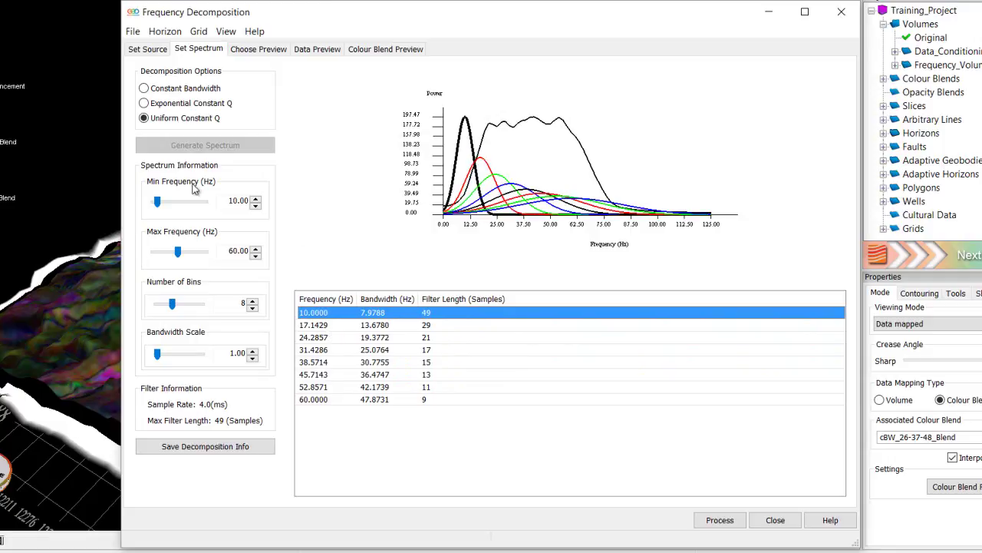
Step: Compare Constant Bandwidth with Uniform Constant Q, and highlight the 24.2857 Hz and 38.5714 Hz bands under Constant Bandwidth
{"action": "left_click", "coordinate": [172, 91]}
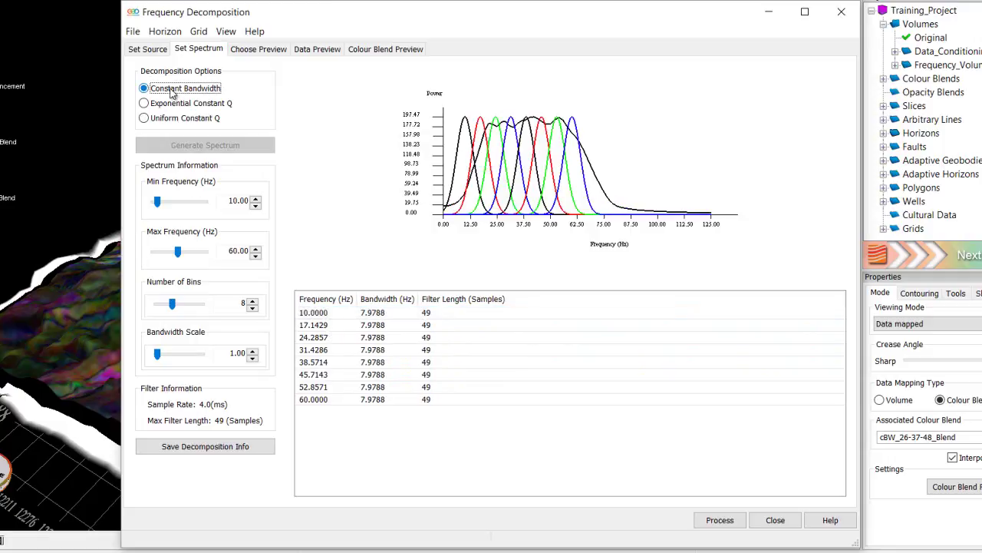
{"action": "left_click", "coordinate": [188, 122]}
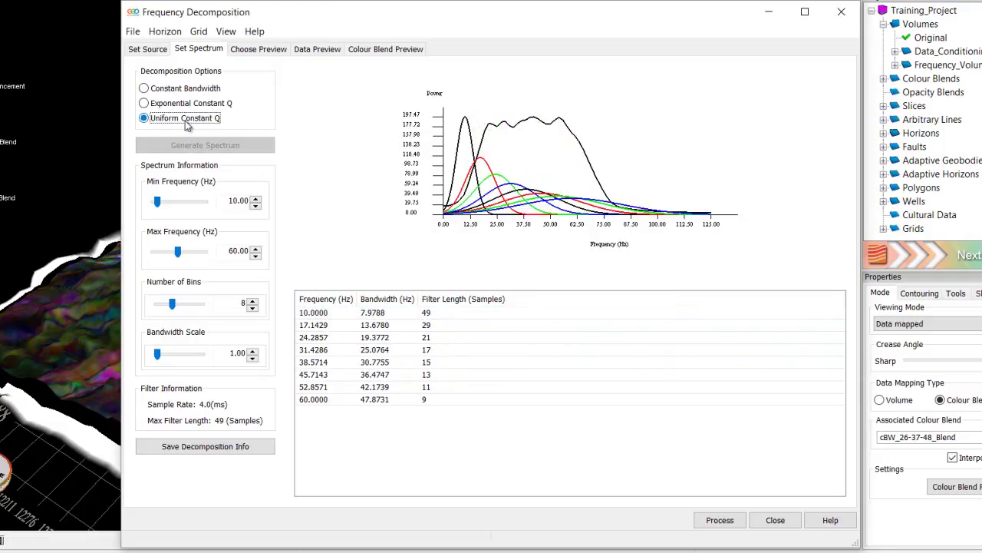
{"action": "left_click", "coordinate": [189, 91]}
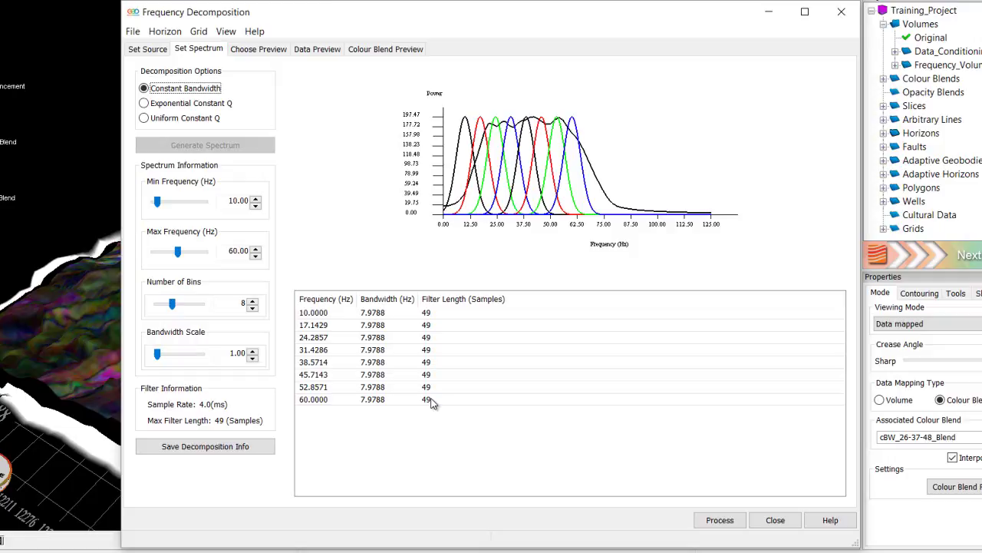
{"action": "left_click", "coordinate": [318, 338]}
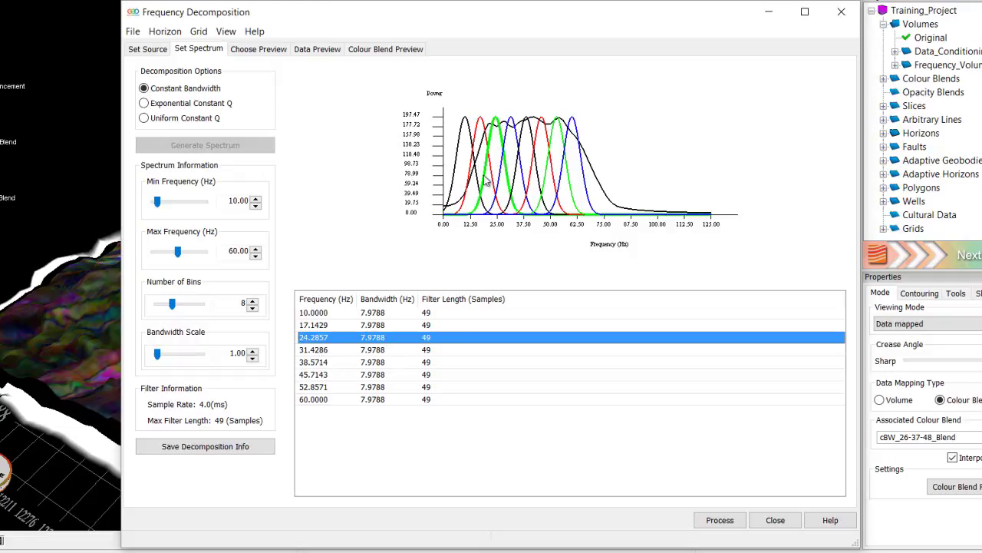
{"action": "left_click", "coordinate": [333, 361]}
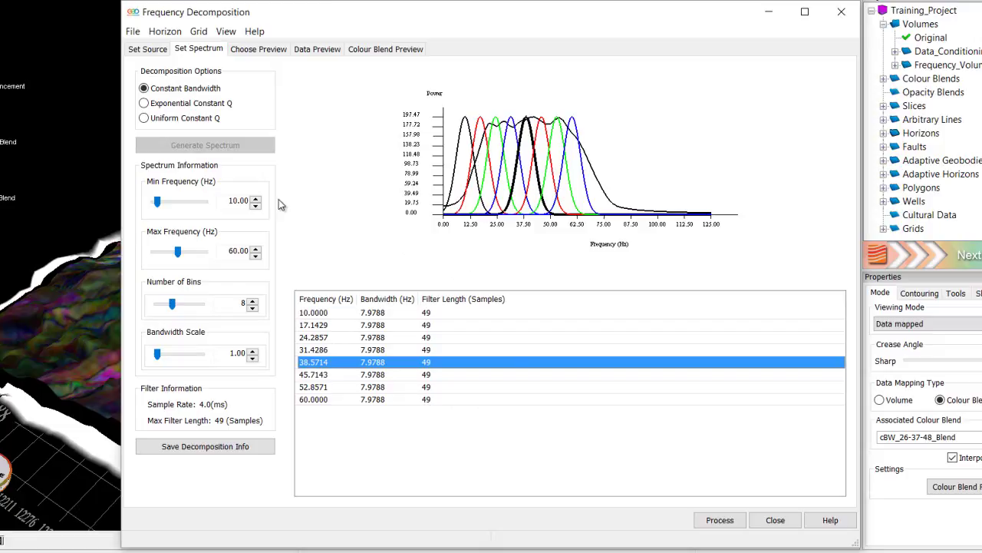
Step: Switch the decomposition to Uniform Constant Q and examine the bands from 24.2857 Hz to 45.7143 Hz one by one
{"action": "left_click", "coordinate": [153, 123]}
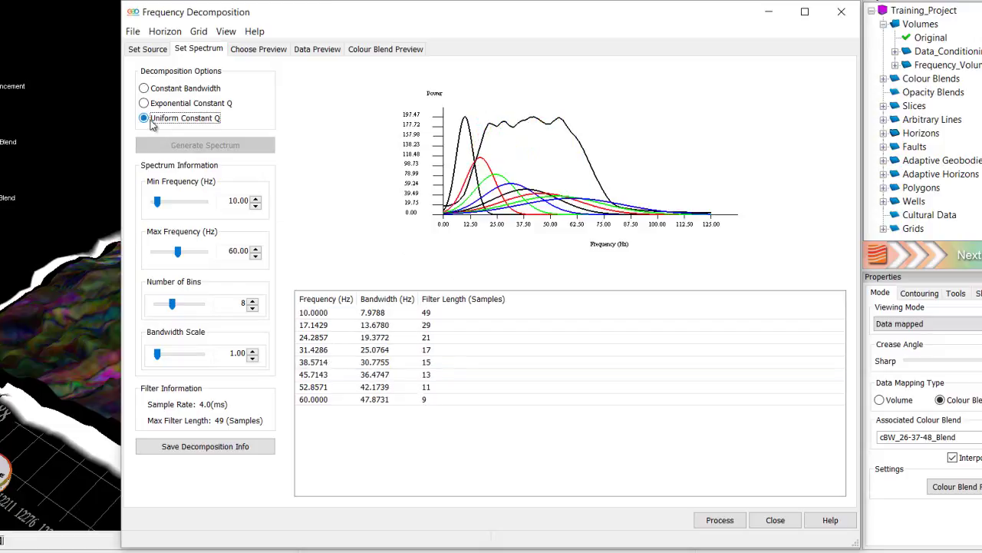
{"action": "left_click", "coordinate": [319, 341]}
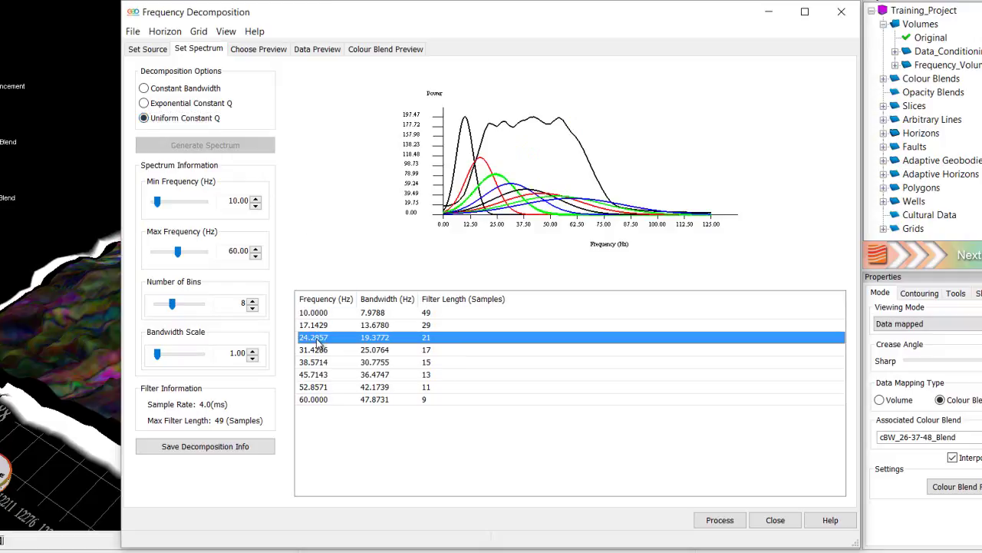
{"action": "left_click", "coordinate": [321, 352]}
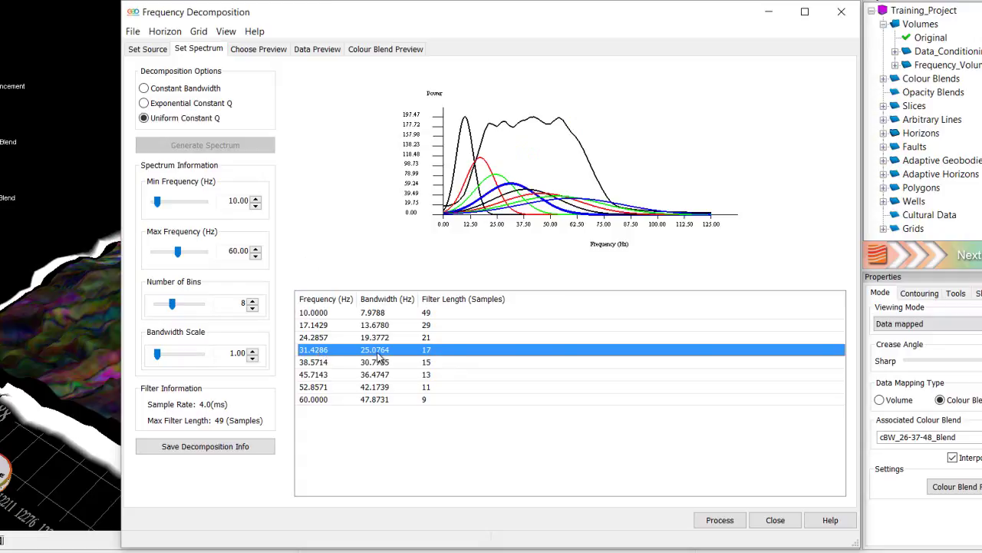
{"action": "left_click", "coordinate": [314, 362]}
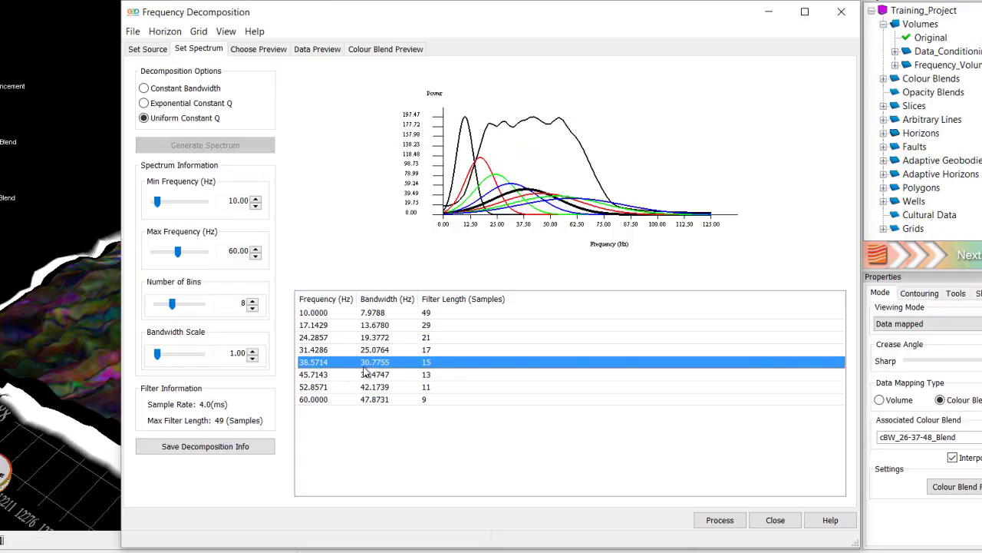
{"action": "left_click", "coordinate": [324, 376]}
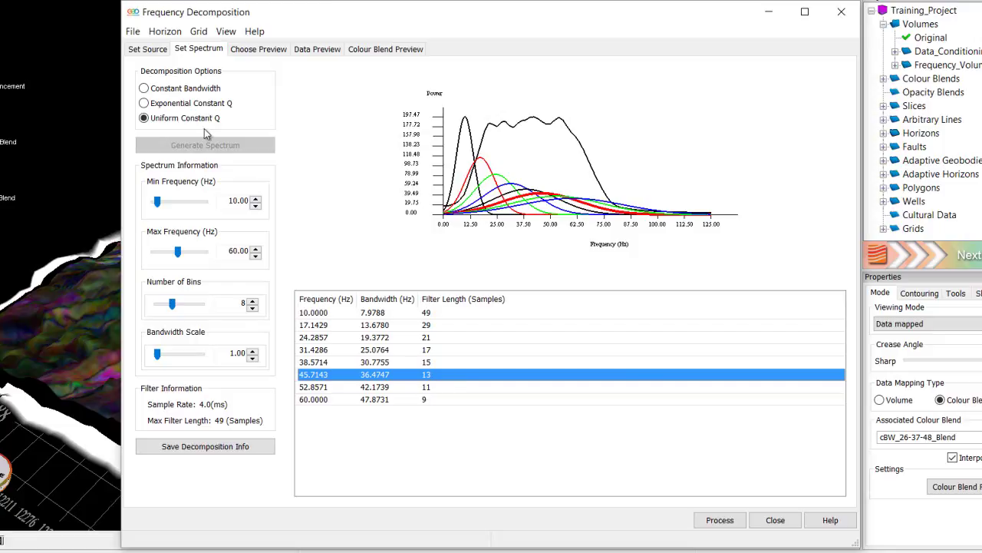
Step: Switch the decomposition to Exponential Constant Q and step through its frequency bands from 10 Hz to 35 Hz
{"action": "left_click", "coordinate": [146, 104]}
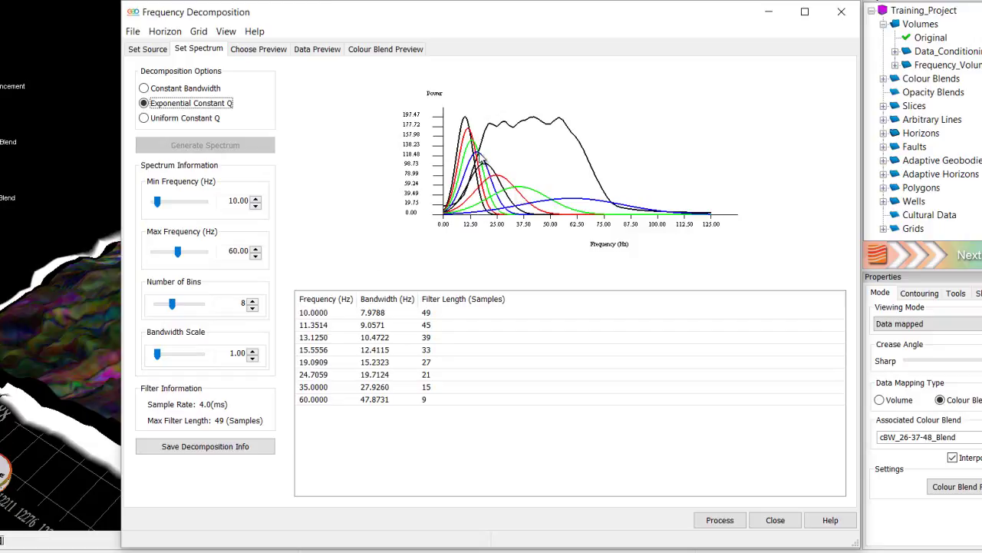
{"action": "left_click", "coordinate": [323, 315]}
{"action": "key", "text": "Down"}
{"action": "key", "text": "Down"}
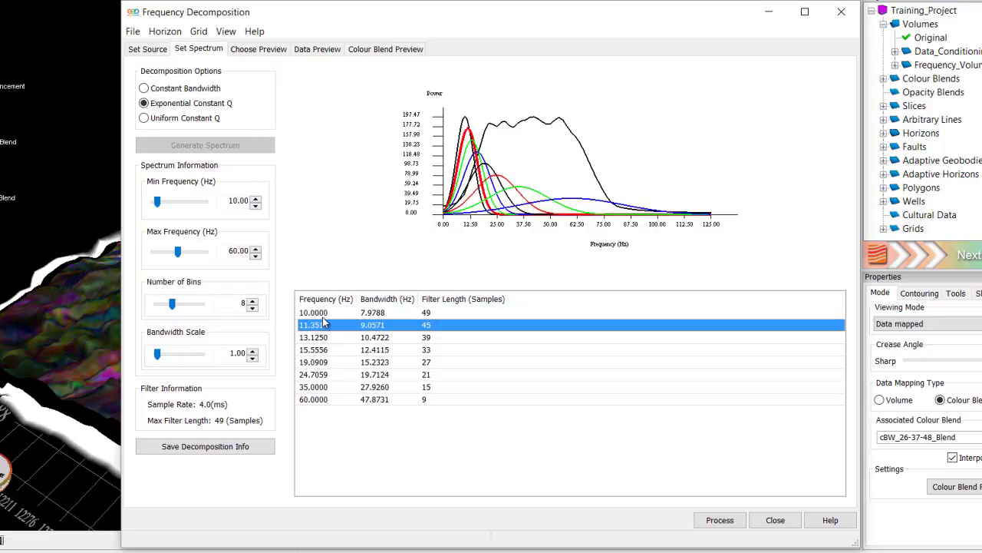
{"action": "key", "text": "Down"}
{"action": "key", "text": "Down"}
{"action": "key", "text": "Down"}
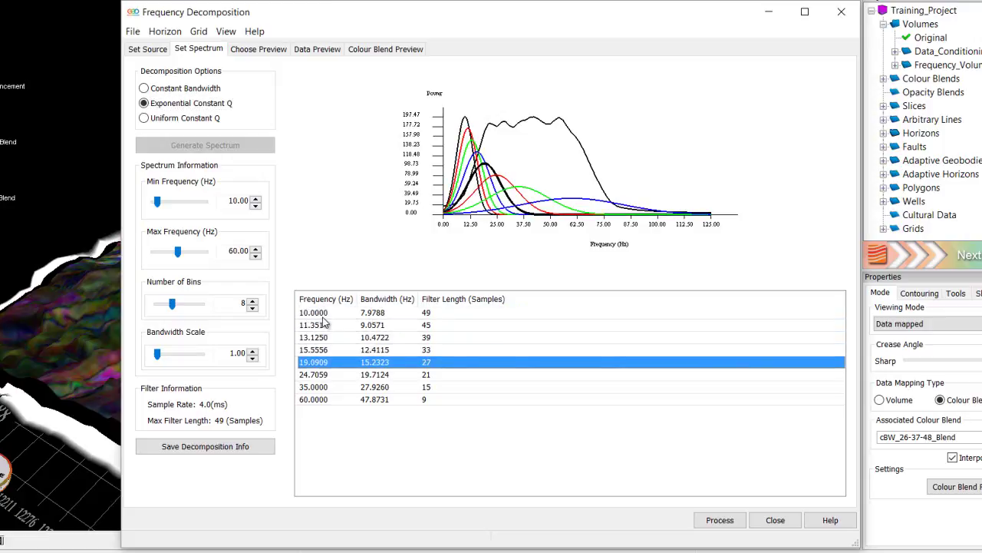
{"action": "key", "text": "Down"}
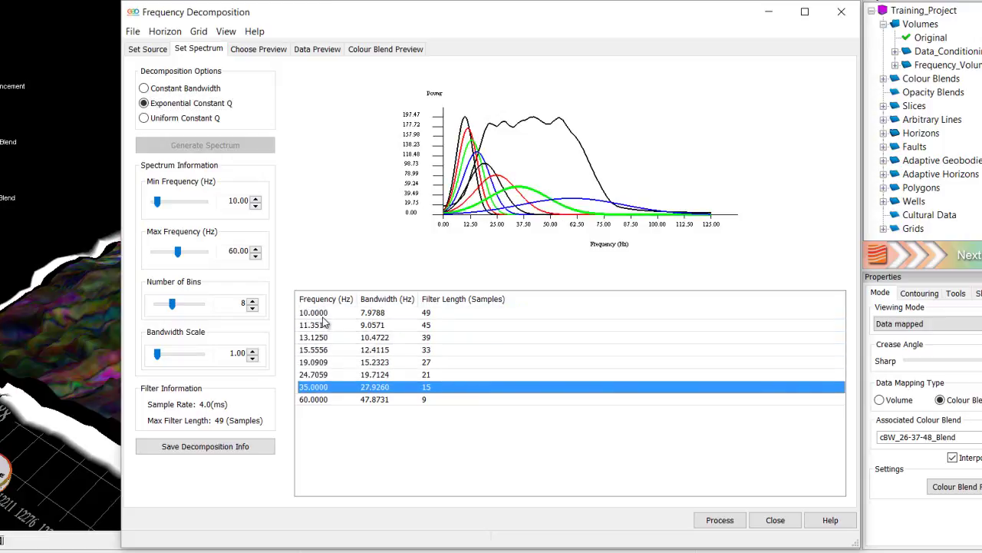
Step: Set the minimum frequency of the decomposition spectrum to 15 Hz
{"action": "double_click", "coordinate": [238, 202]}
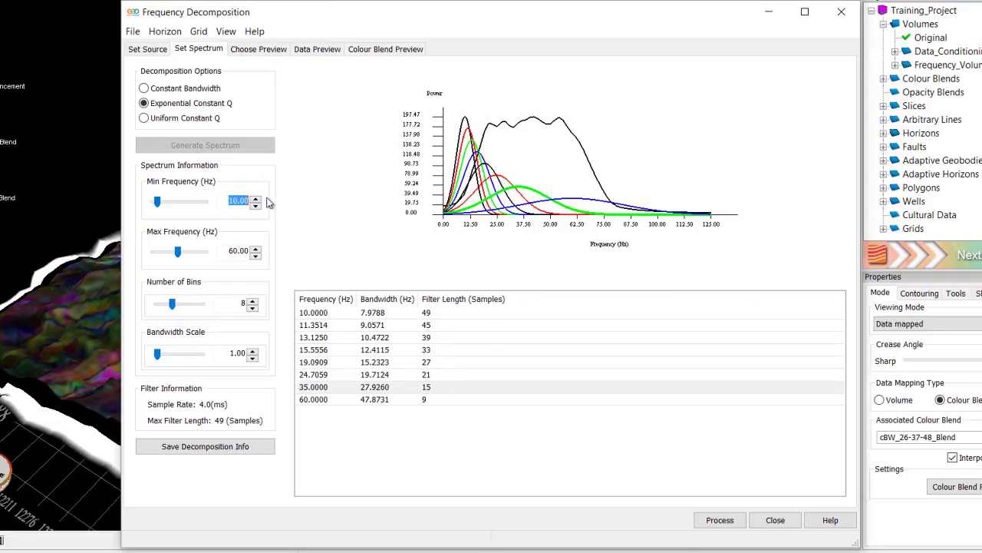
{"action": "type", "text": "15"}
{"action": "key", "text": "Tab"}
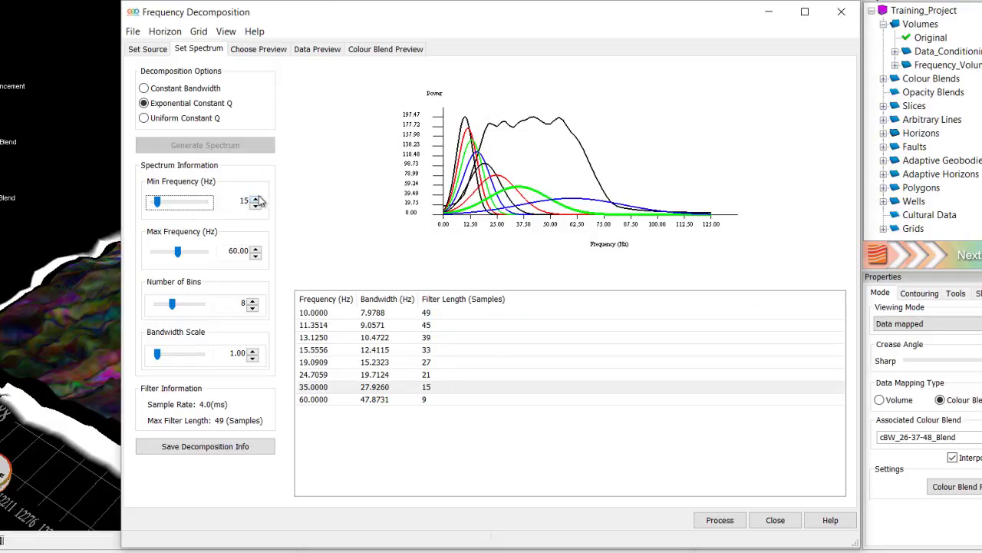
Step: Set the maximum frequency of the decomposition spectrum to 70 Hz and switch the method to Uniform Constant Q
{"action": "left_click_drag", "start_coordinate": [178, 251], "coordinate": [252, 255]}
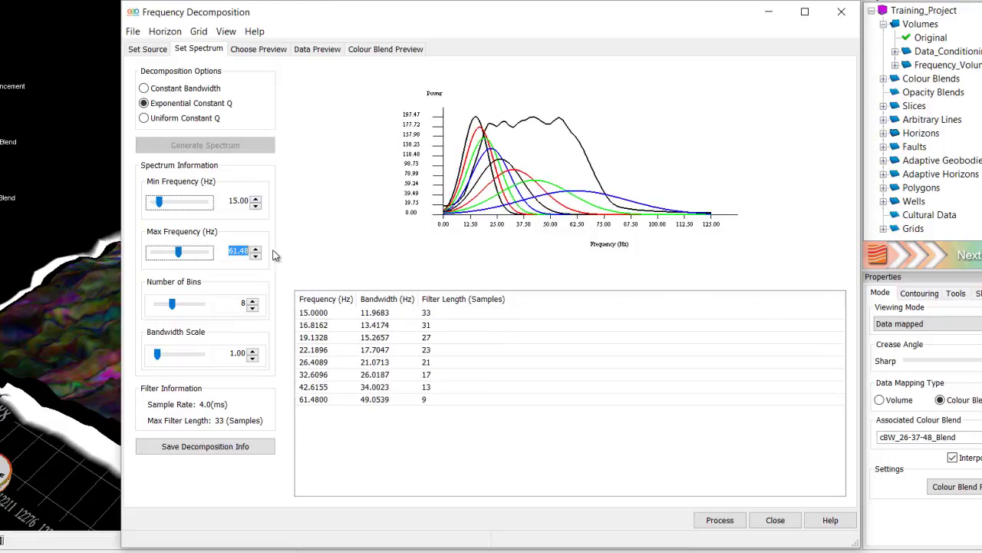
{"action": "type", "text": "70"}
{"action": "left_click", "coordinate": [146, 119]}
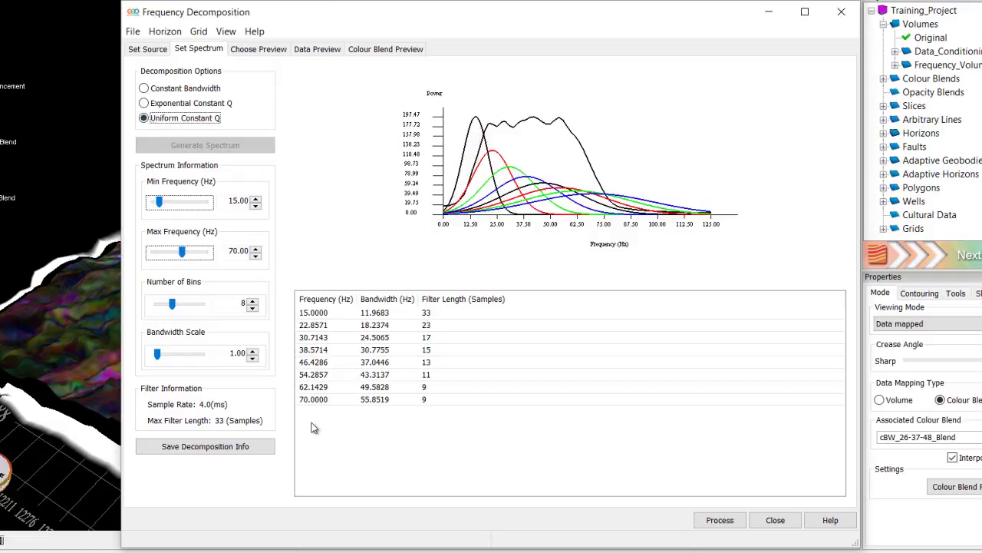
Step: Try a higher number of frequency bins for the spectrum, and reduce it to 6 bins
{"action": "left_click", "coordinate": [254, 301]}
{"action": "left_click", "coordinate": [253, 301]}
{"action": "left_click", "coordinate": [253, 302]}
{"action": "left_click", "coordinate": [253, 303]}
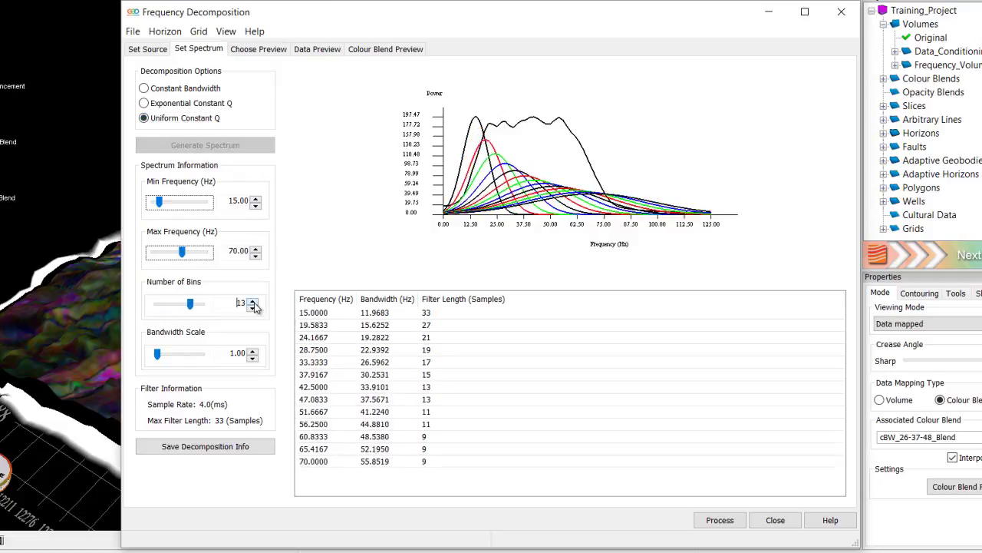
{"action": "left_click", "coordinate": [253, 302]}
{"action": "left_click", "coordinate": [254, 302]}
{"action": "left_click", "coordinate": [253, 310]}
{"action": "left_click", "coordinate": [253, 310]}
{"action": "left_click", "coordinate": [253, 309]}
{"action": "left_click", "coordinate": [254, 309]}
{"action": "left_click", "coordinate": [253, 309]}
{"action": "left_click", "coordinate": [254, 309]}
{"action": "left_click", "coordinate": [253, 309]}
{"action": "left_click", "coordinate": [254, 309]}
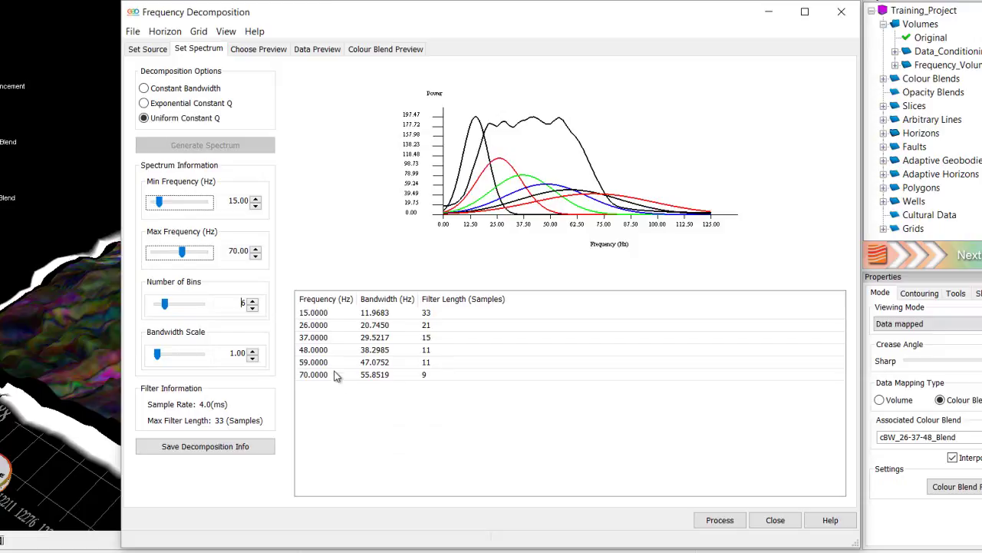
Step: Process the decomposition and open the resulting slice data in Normal Preview Mode
{"action": "left_click", "coordinate": [725, 524]}
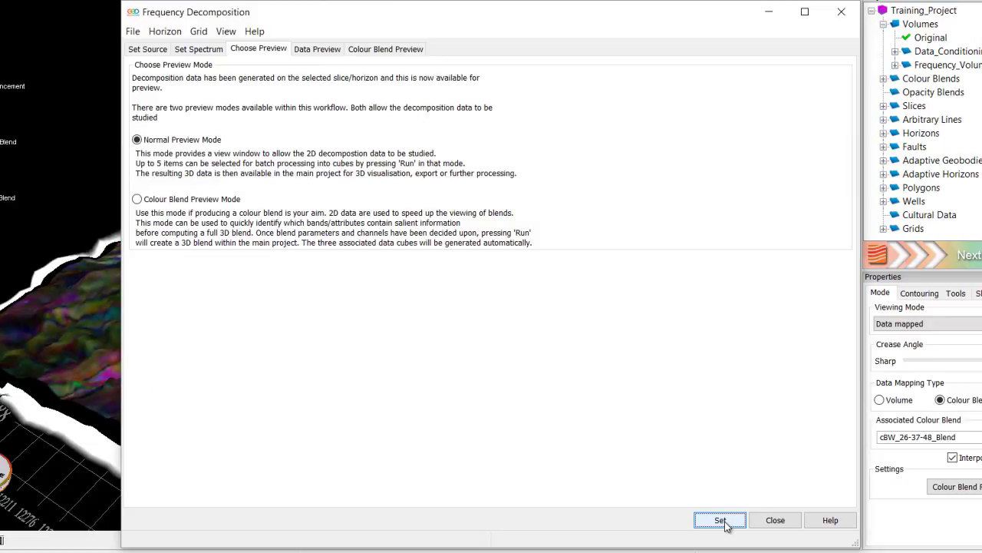
{"action": "left_click", "coordinate": [720, 520]}
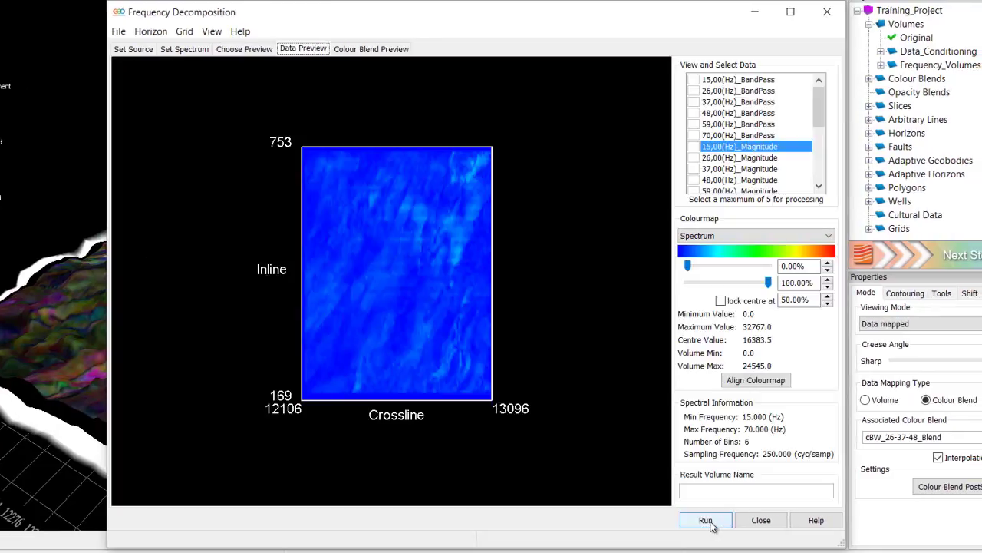
{"action": "scroll", "coordinate": [491, 324], "scroll_direction": "up", "scroll_amount": 5}
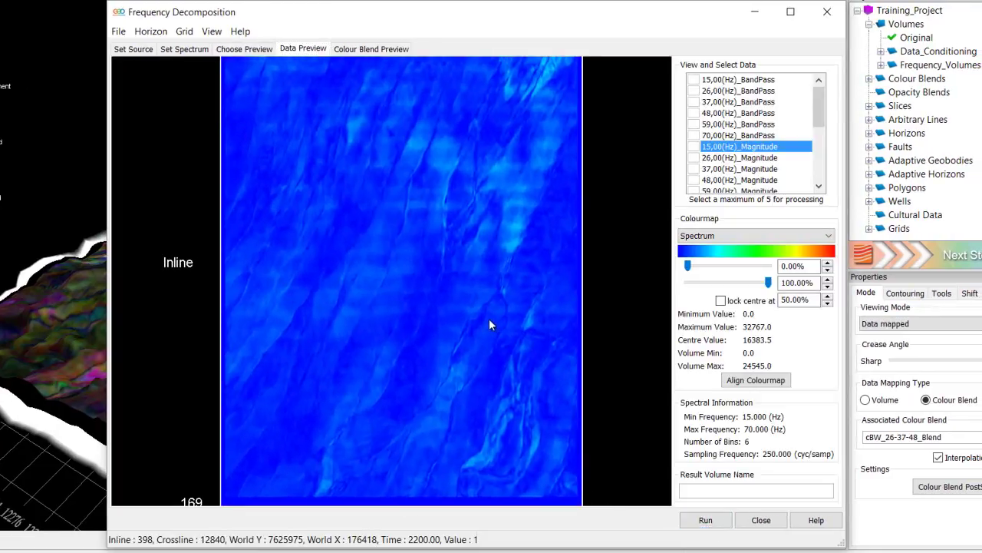
Step: Preview the 26 Hz BandPass, 26 Hz Magnitude, Mode and Mean results on the slice
{"action": "left_click", "coordinate": [743, 92]}
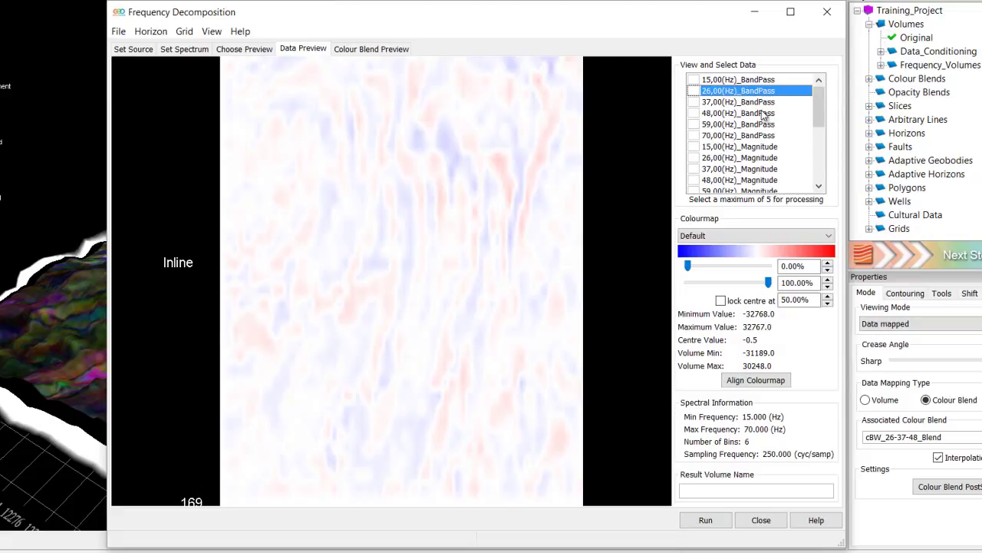
{"action": "left_click", "coordinate": [740, 158]}
{"action": "left_click_drag", "start_coordinate": [820, 112], "coordinate": [821, 158]}
{"action": "left_click", "coordinate": [774, 138]}
{"action": "left_click", "coordinate": [712, 147]}
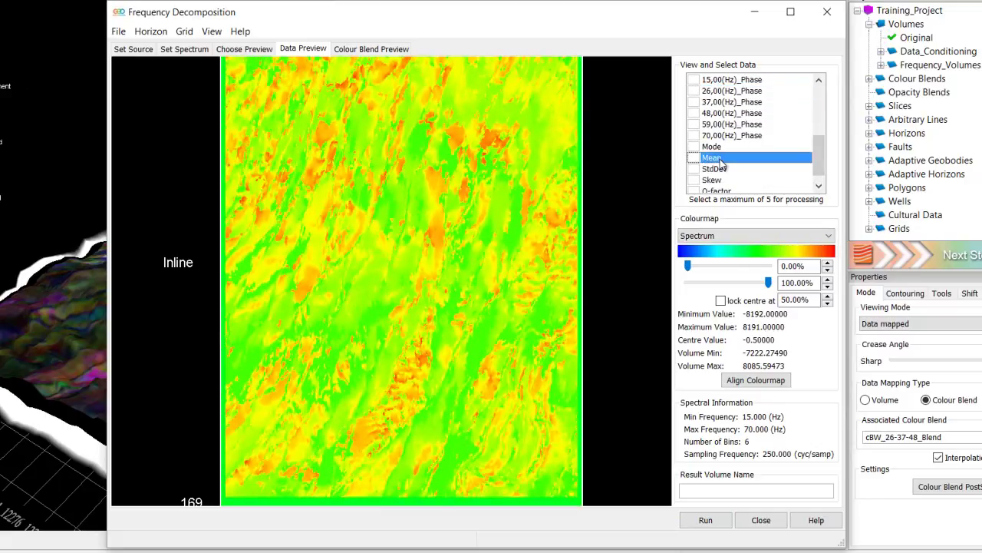
{"action": "left_click", "coordinate": [712, 159]}
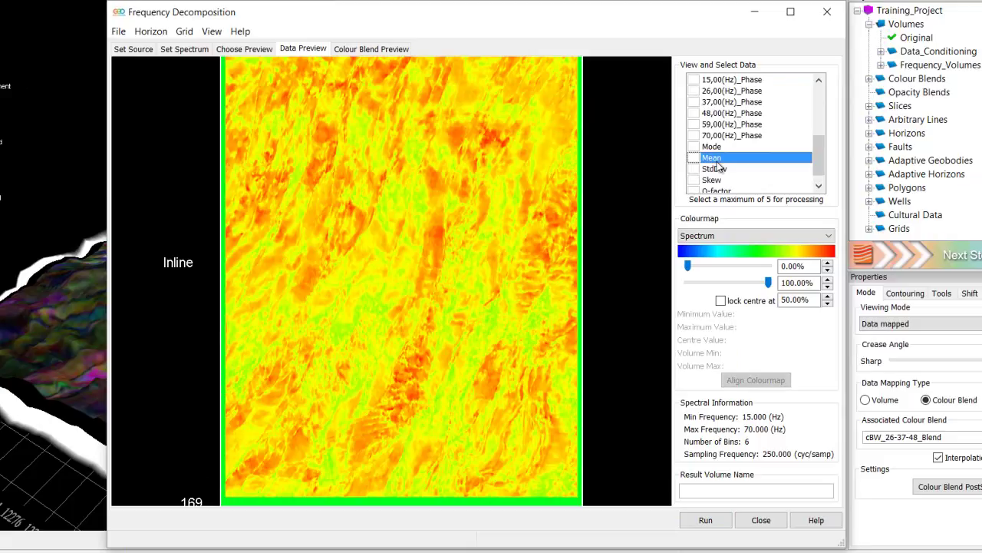
Step: Preview the 15 Hz Magnitude and mark the 15, 26, 37 and 48 Hz Magnitude results for processing
{"action": "left_click_drag", "start_coordinate": [823, 169], "coordinate": [826, 126]}
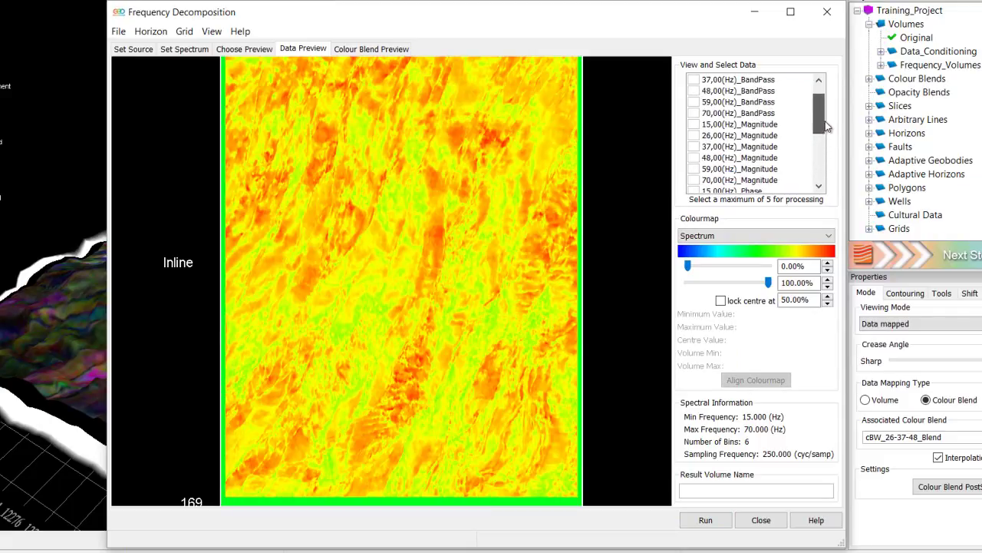
{"action": "left_click", "coordinate": [706, 124]}
{"action": "left_click", "coordinate": [692, 124]}
{"action": "left_click", "coordinate": [693, 158]}
{"action": "left_click", "coordinate": [693, 493]}
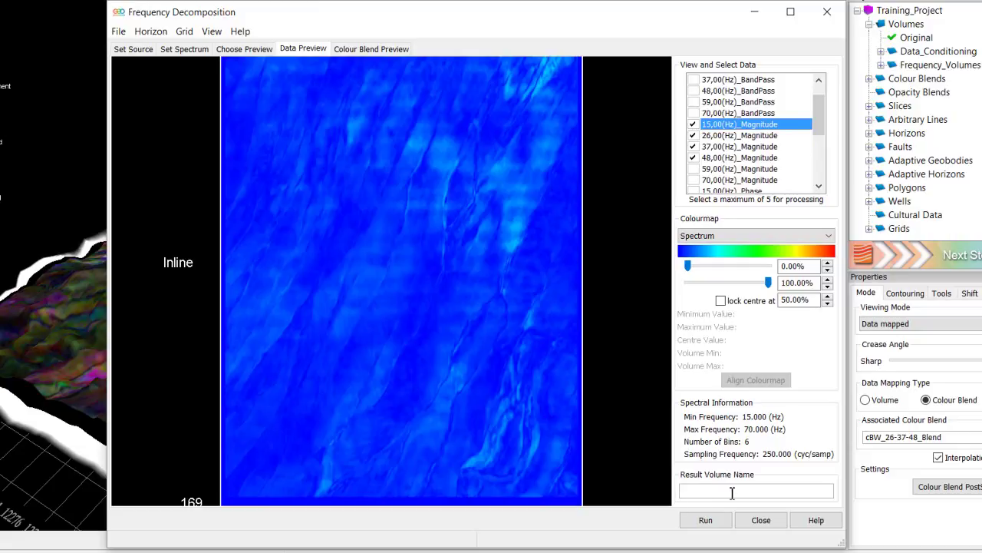
Step: Unmark the 15, 26, 37 and 48 Hz Magnitude results
{"action": "left_click", "coordinate": [694, 126]}
{"action": "left_click", "coordinate": [694, 136]}
{"action": "left_click", "coordinate": [693, 147]}
{"action": "left_click", "coordinate": [694, 158]}
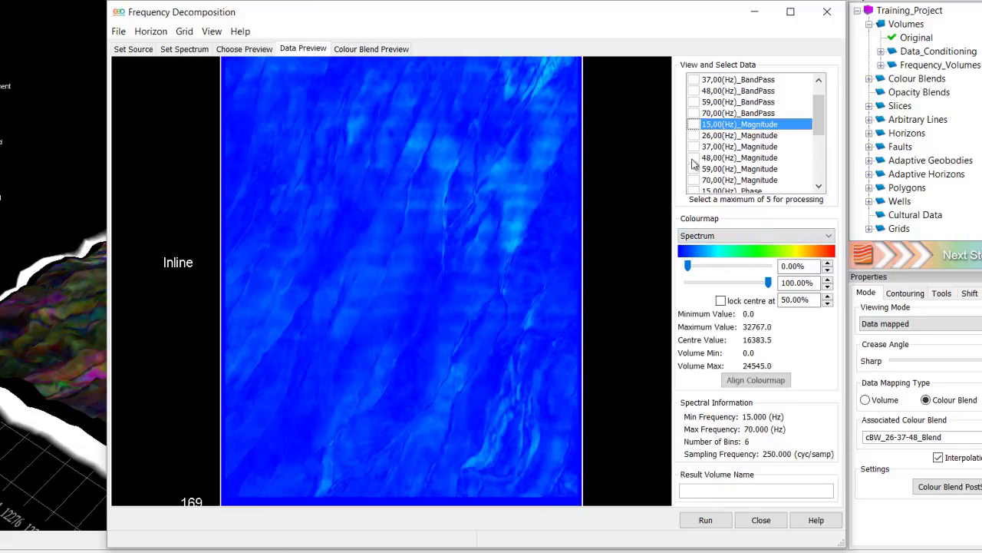
Step: Examine the Magnitude results from 26 Hz to 59 Hz one by one, focusing on the structures near the slice's lower edge
{"action": "key", "text": "Down"}
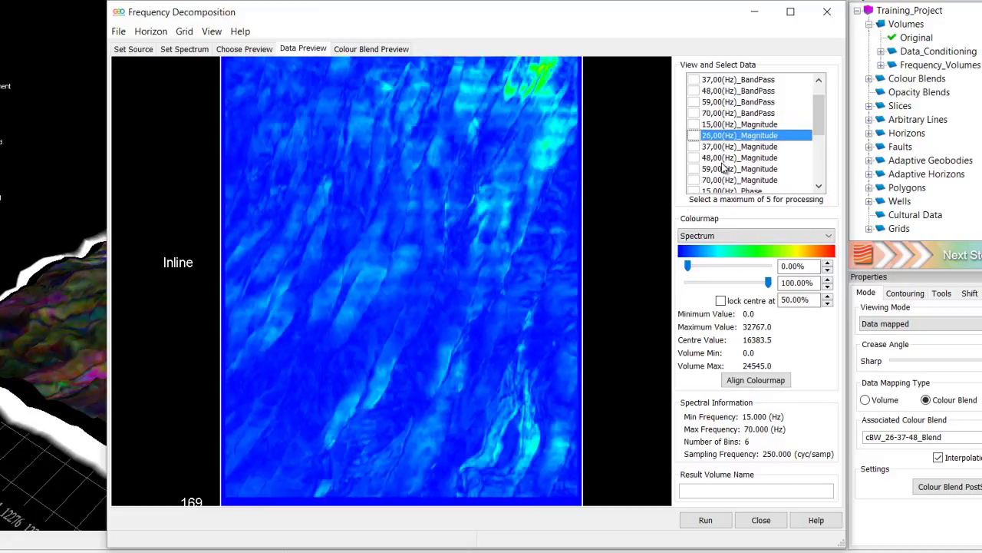
{"action": "key", "text": "Down"}
{"action": "scroll", "coordinate": [465, 410], "scroll_direction": "up", "scroll_amount": 2}
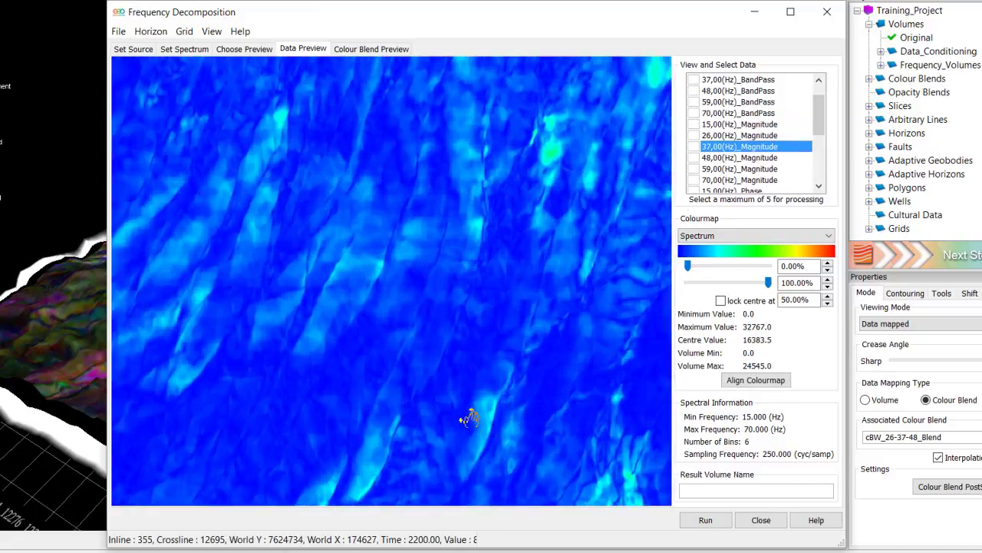
{"action": "left_click_drag", "start_coordinate": [526, 443], "coordinate": [463, 143]}
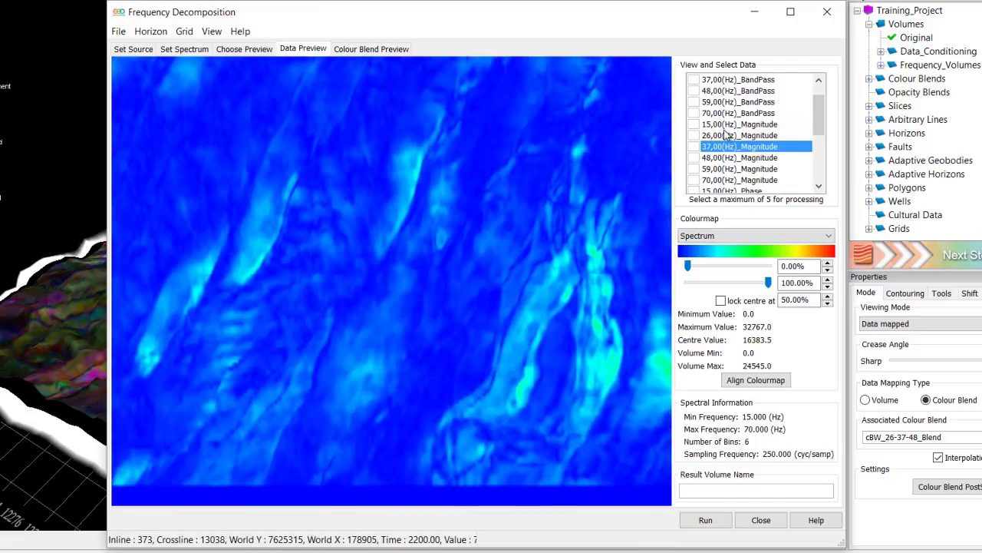
{"action": "key", "text": "Down"}
{"action": "key", "text": "Down"}
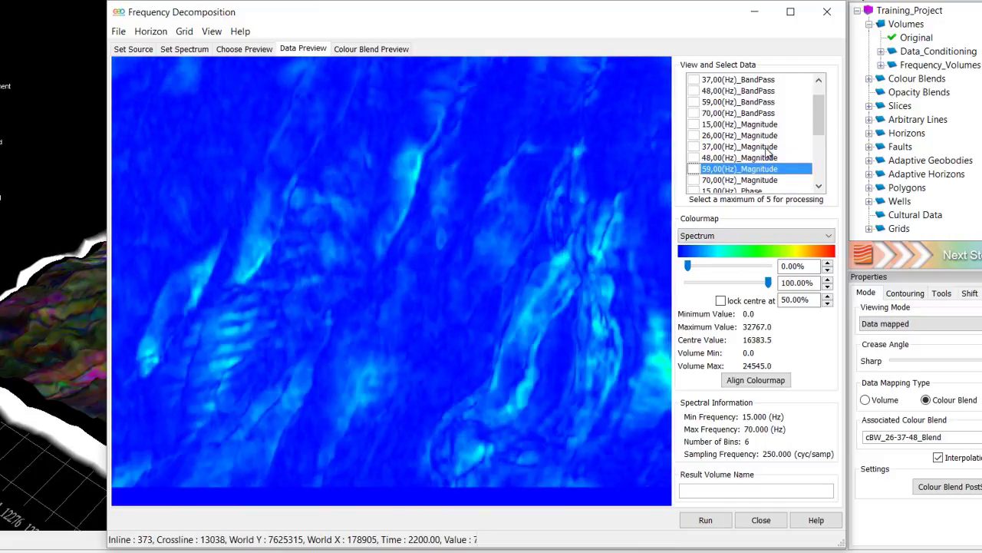
Step: Compare the neighbouring Magnitude bands around 37, 48 and 59 Hz by switching back and forth, ending on 37 Hz
{"action": "key", "text": "Up"}
{"action": "key", "text": "Up"}
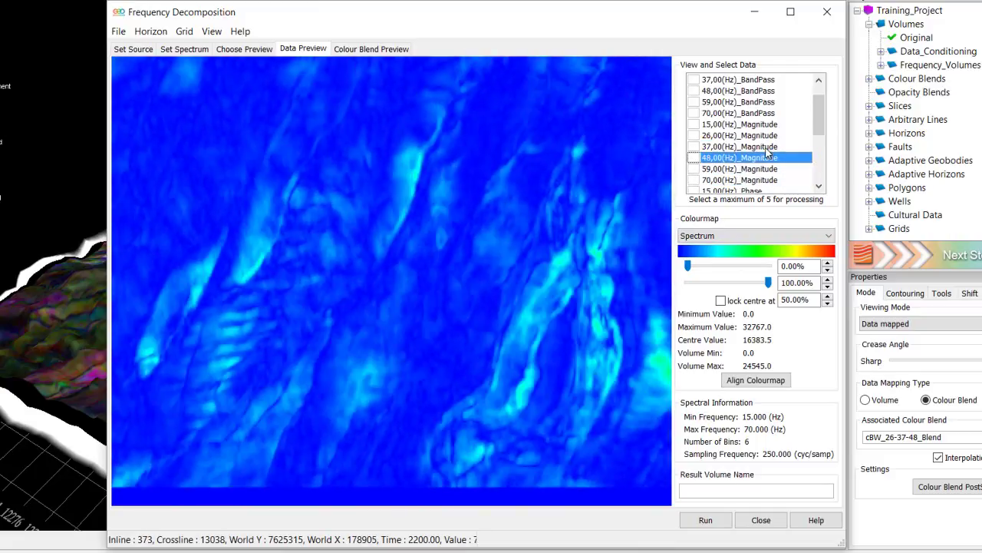
{"action": "key", "text": "Up"}
{"action": "key", "text": "Up"}
{"action": "key", "text": "Down"}
{"action": "key", "text": "Down"}
{"action": "key", "text": "Down"}
{"action": "key", "text": "Down"}
{"action": "key", "text": "Down"}
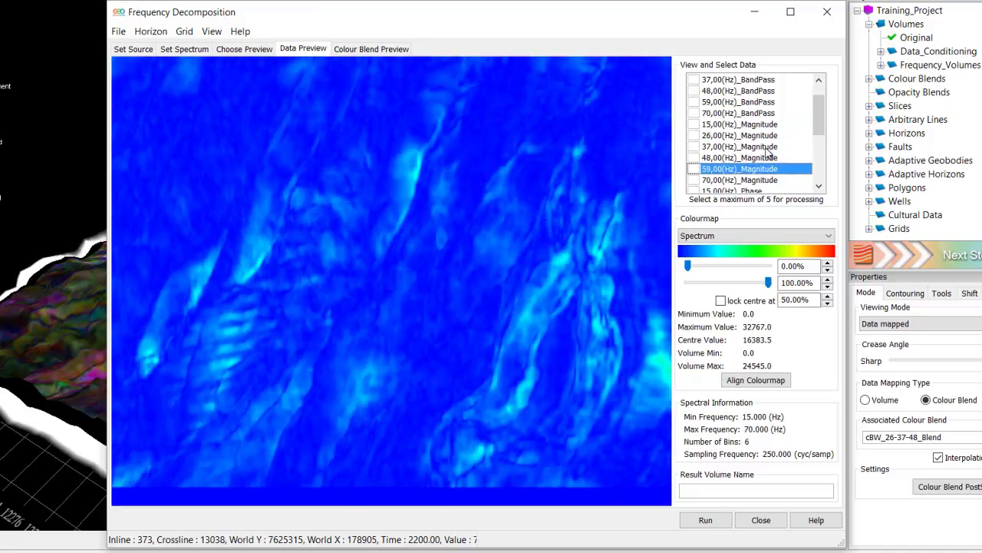
{"action": "key", "text": "Up"}
{"action": "key", "text": "Up"}
{"action": "key", "text": "Up"}
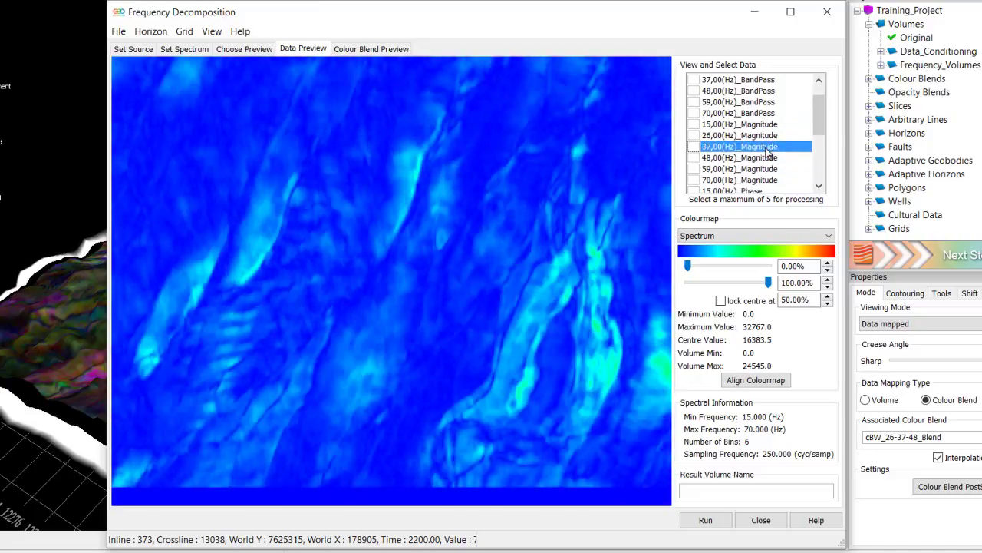
Step: Switch the decomposition preview to Colour Blend Preview Mode
{"action": "left_click", "coordinate": [222, 48]}
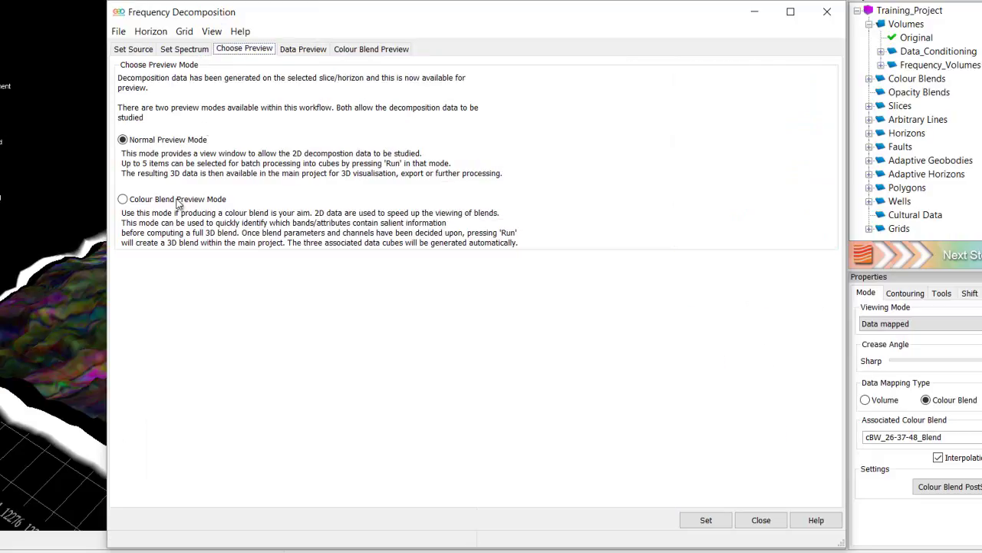
{"action": "left_click", "coordinate": [127, 201]}
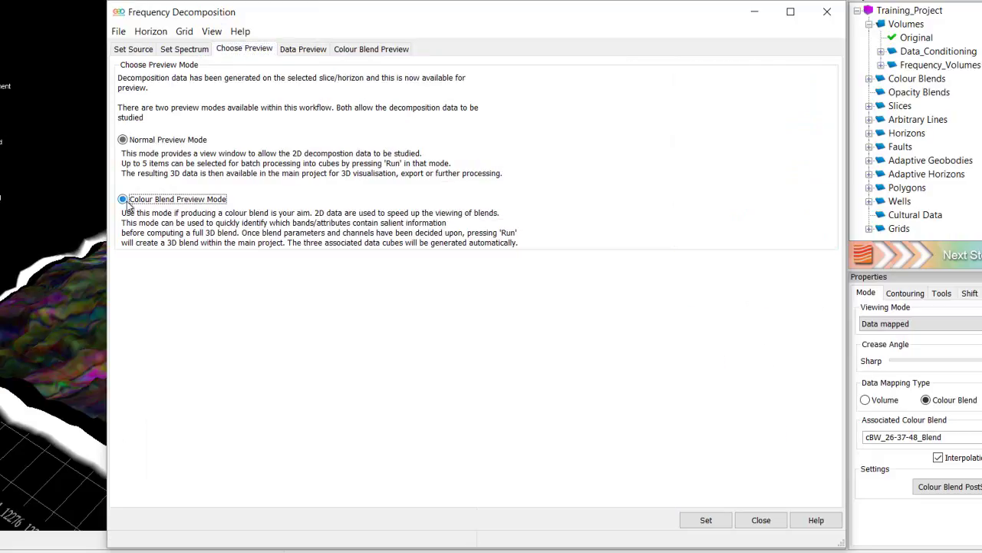
{"action": "left_click", "coordinate": [706, 520]}
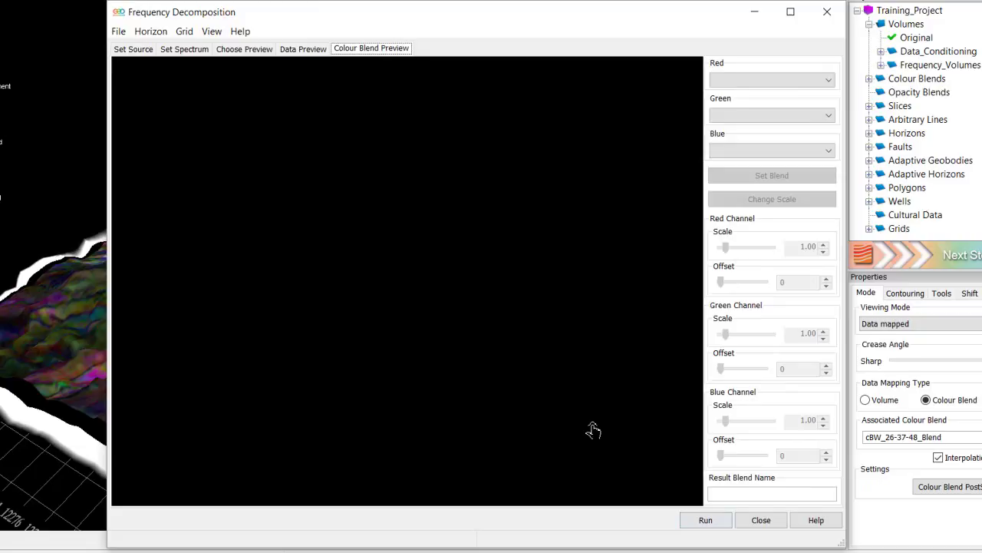
Step: Create a colour blend preview with 26,00_Magnitude in red, 48,00_Magnitude in green and 70,00_Magnitude in blue
{"action": "left_click", "coordinate": [798, 81]}
{"action": "left_click", "coordinate": [793, 104]}
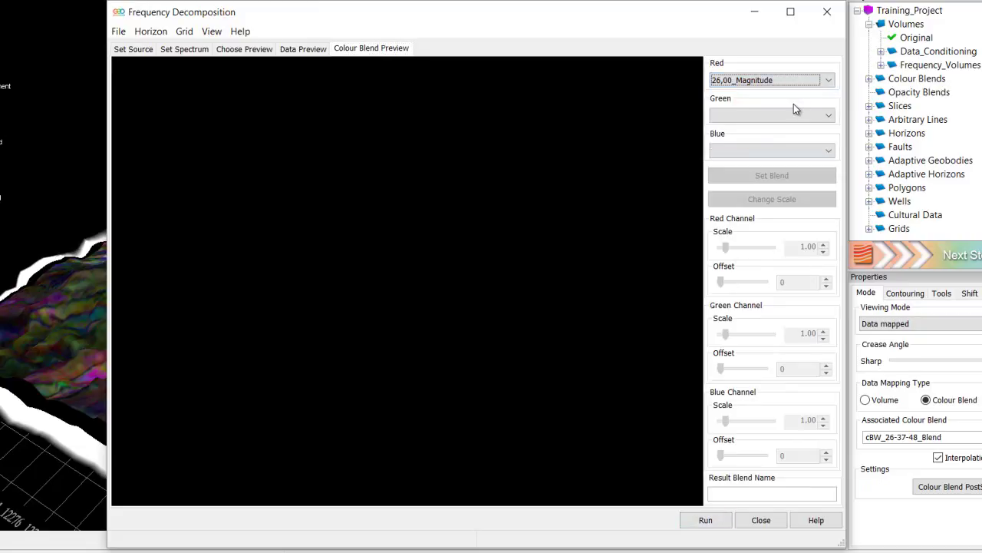
{"action": "left_click", "coordinate": [796, 116]}
{"action": "left_click", "coordinate": [794, 158]}
{"action": "left_click", "coordinate": [792, 151]}
{"action": "left_click", "coordinate": [789, 213]}
{"action": "left_click", "coordinate": [797, 177]}
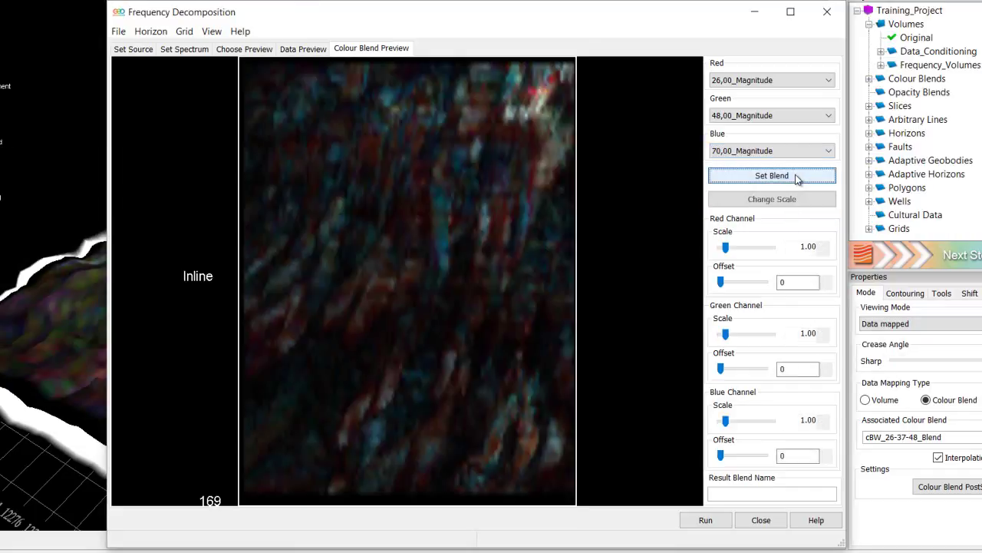
Step: Set the scale of the red, green and blue channels to 2 and inspect the structures near the slice's lower edge
{"action": "double_click", "coordinate": [808, 246]}
{"action": "type", "text": "2"}
{"action": "double_click", "coordinate": [808, 333]}
{"action": "type", "text": "2"}
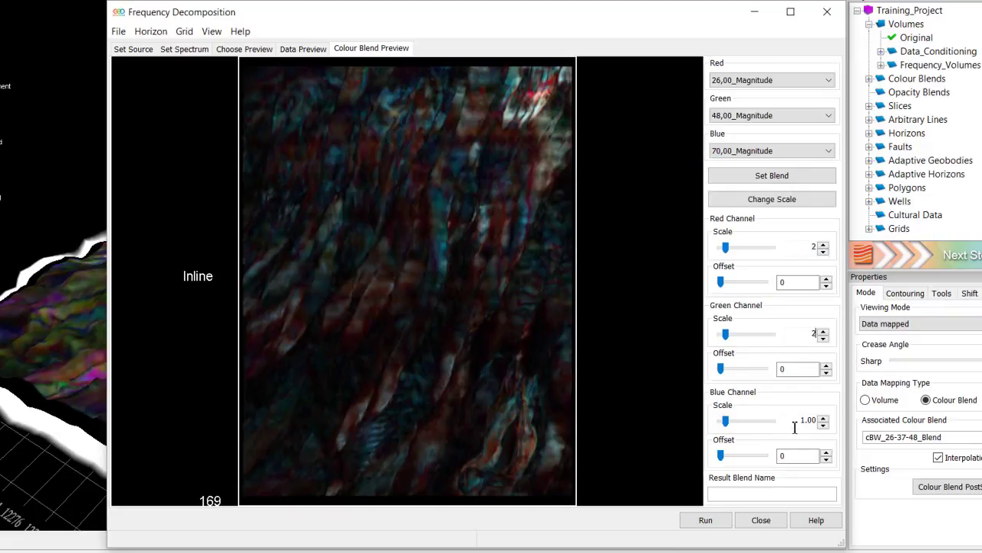
{"action": "double_click", "coordinate": [808, 420]}
{"action": "type", "text": "2"}
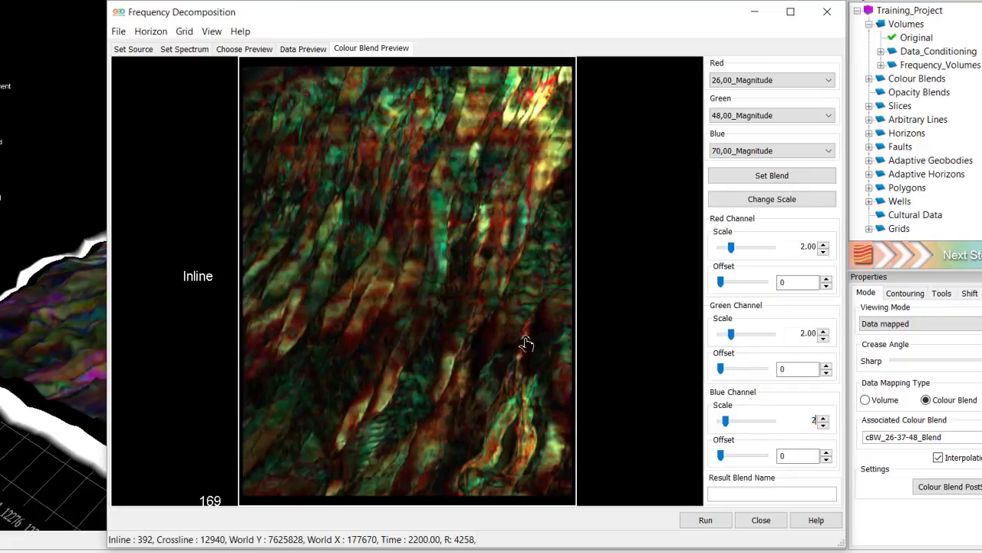
{"action": "left_click", "coordinate": [526, 343]}
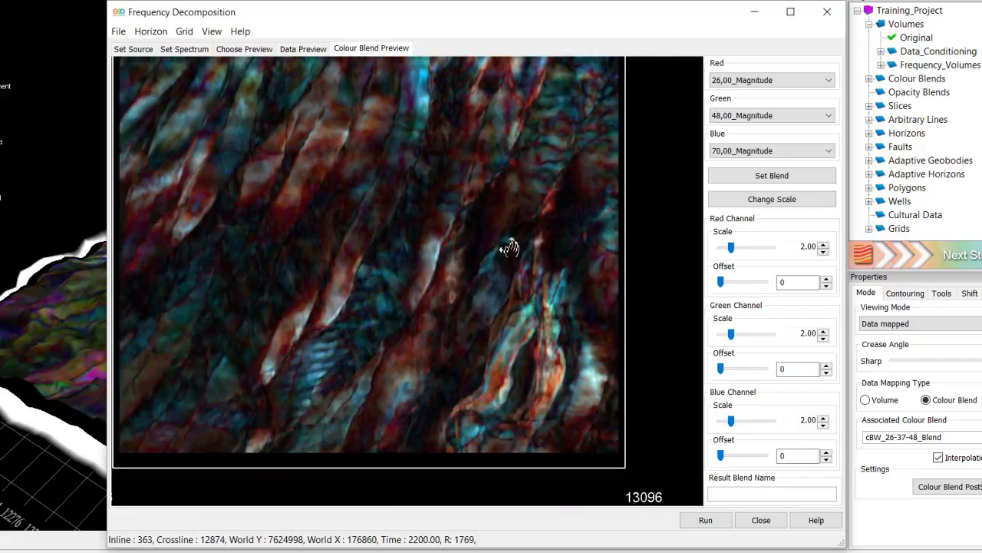
{"action": "scroll", "coordinate": [499, 224], "scroll_direction": "up", "scroll_amount": 5}
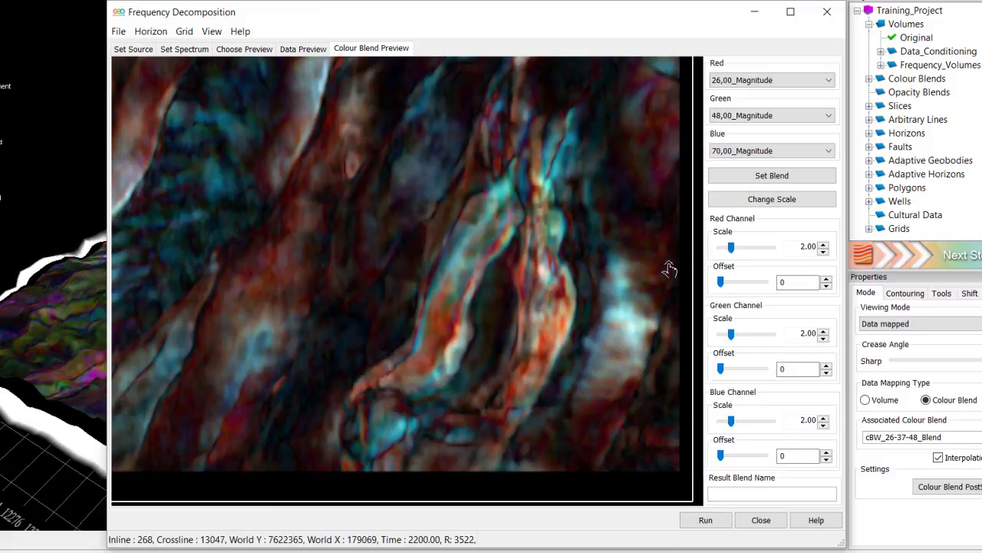
Step: Change the blend's green channel to 37,00_Magnitude and blue channel to 48,00_Magnitude, and regenerate the preview
{"action": "left_click", "coordinate": [770, 116]}
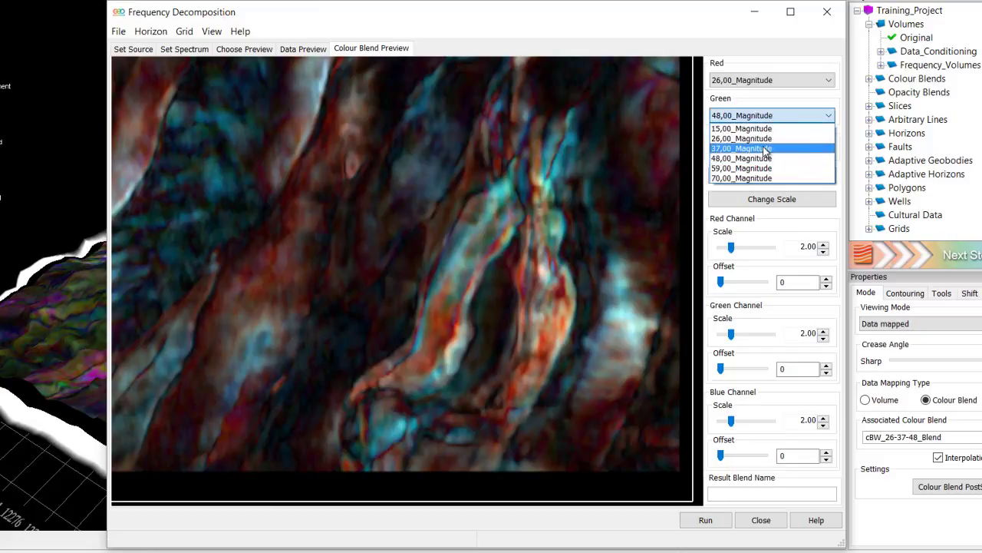
{"action": "left_click", "coordinate": [771, 148]}
{"action": "left_click", "coordinate": [789, 152]}
{"action": "left_click", "coordinate": [772, 194]}
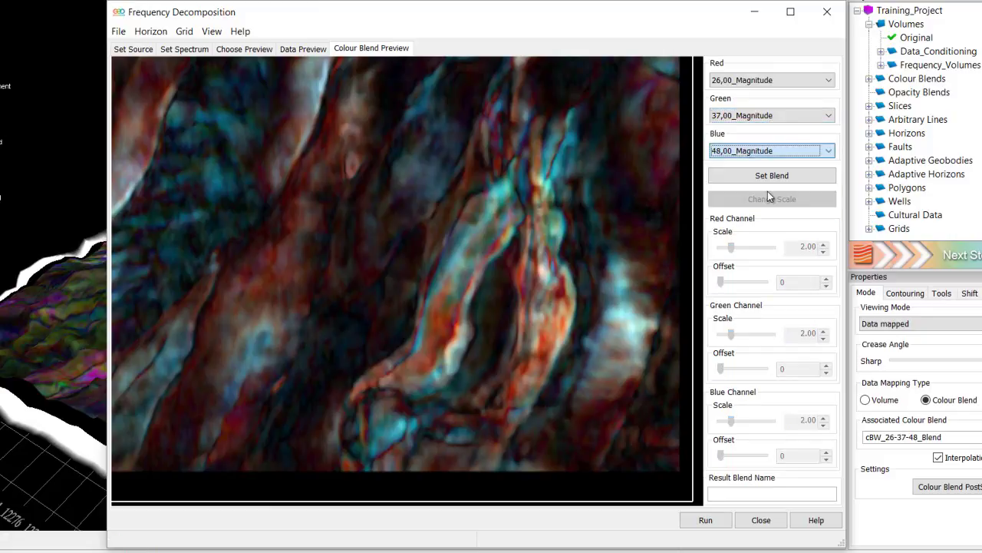
{"action": "left_click", "coordinate": [774, 175]}
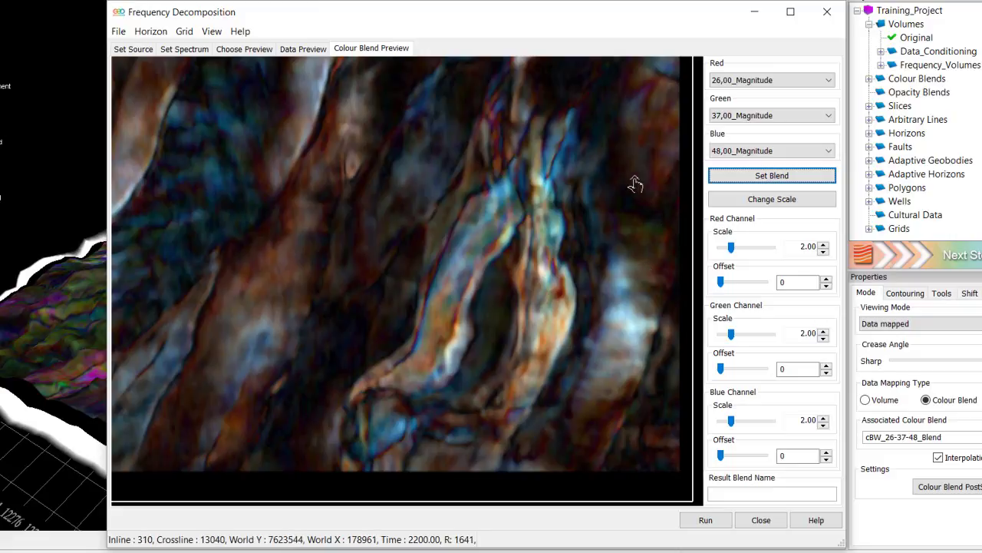
Step: Reprocess the decomposition with Constant Bandwidth and reopen the results in Colour Blend Preview Mode
{"action": "left_click", "coordinate": [188, 52]}
{"action": "left_click", "coordinate": [167, 90]}
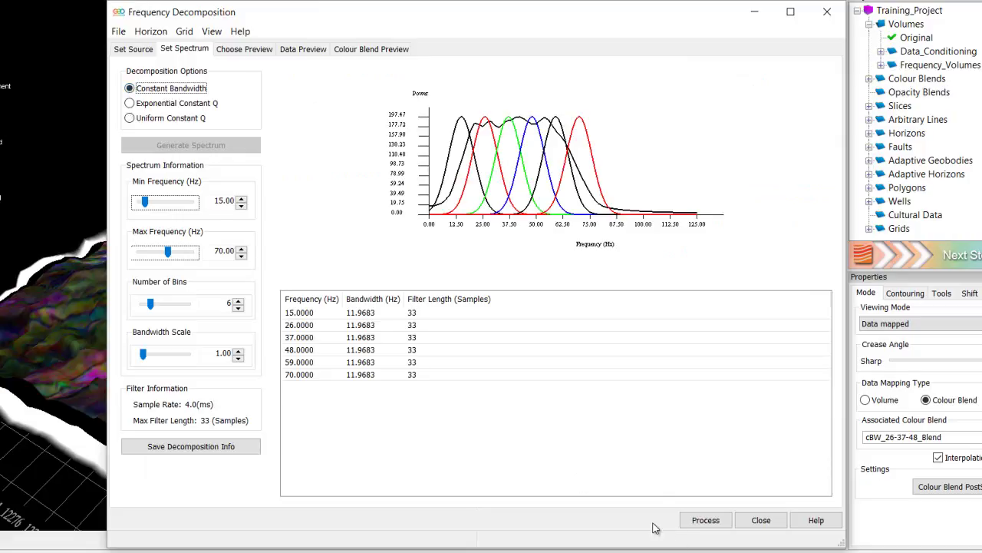
{"action": "left_click", "coordinate": [705, 520]}
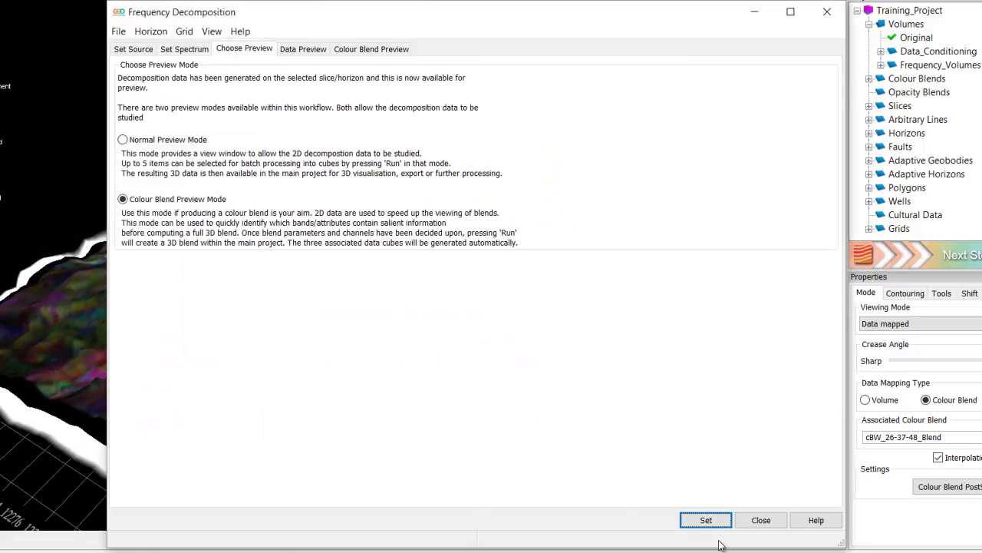
{"action": "left_click", "coordinate": [703, 521]}
Step: Create a colour blend preview with 26,00_Magnitude in red, 37,00_Magnitude in green and 48,00_Magnitude in blue
{"action": "left_click", "coordinate": [766, 80]}
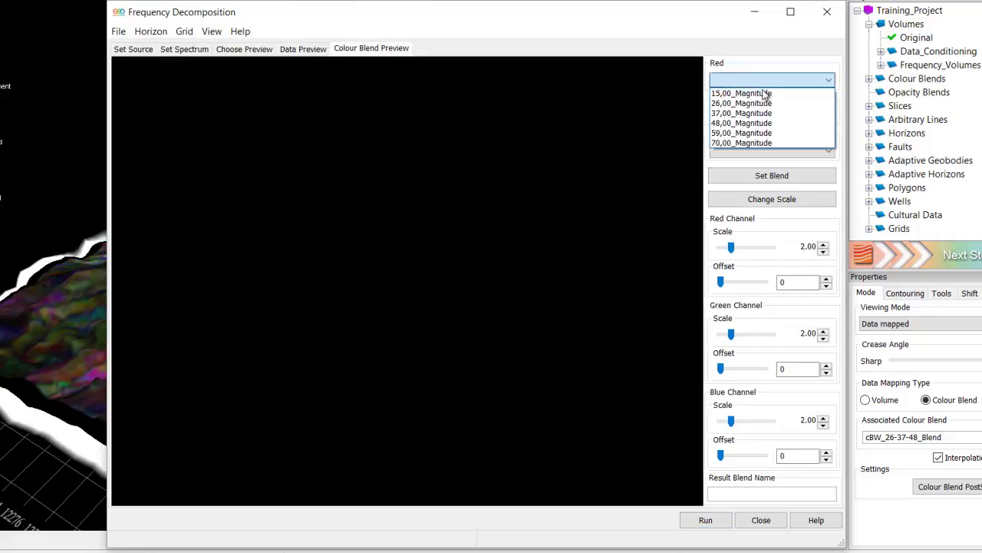
{"action": "left_click", "coordinate": [763, 103]}
{"action": "left_click", "coordinate": [759, 115]}
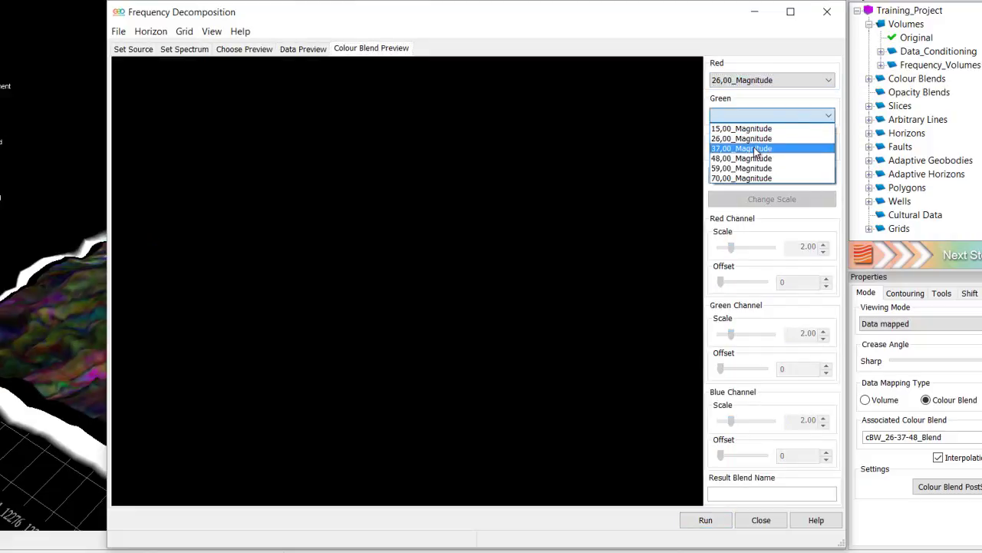
{"action": "left_click", "coordinate": [756, 149]}
{"action": "left_click", "coordinate": [755, 151]}
{"action": "left_click", "coordinate": [753, 193]}
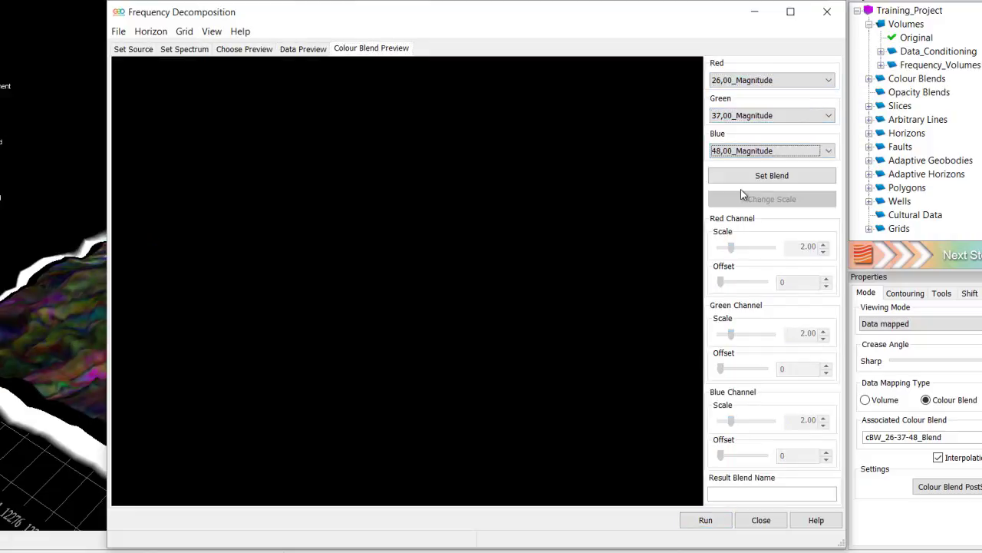
{"action": "left_click", "coordinate": [760, 176]}
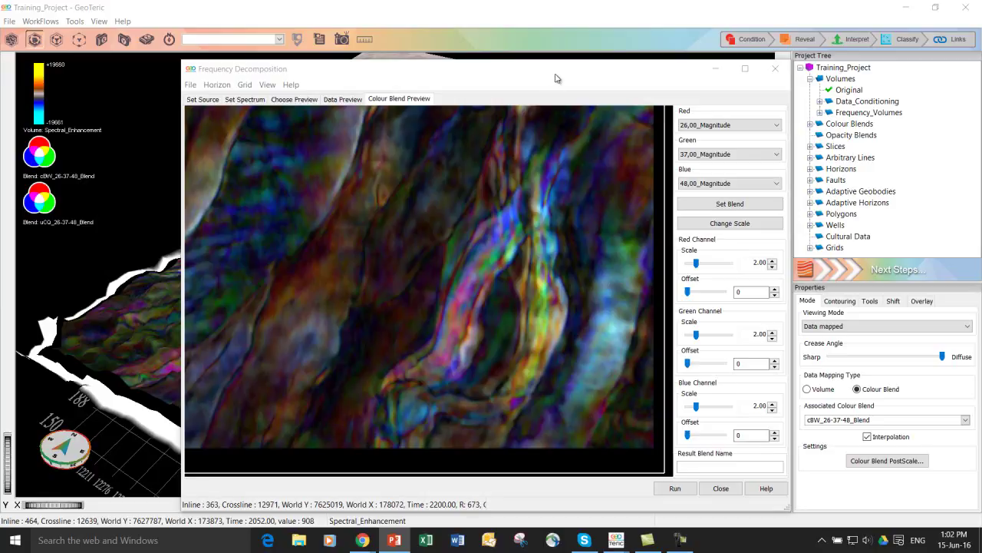
Step: Rescale the blend preview with the Uniform Stretch pre-scale option
{"action": "left_click", "coordinate": [735, 223]}
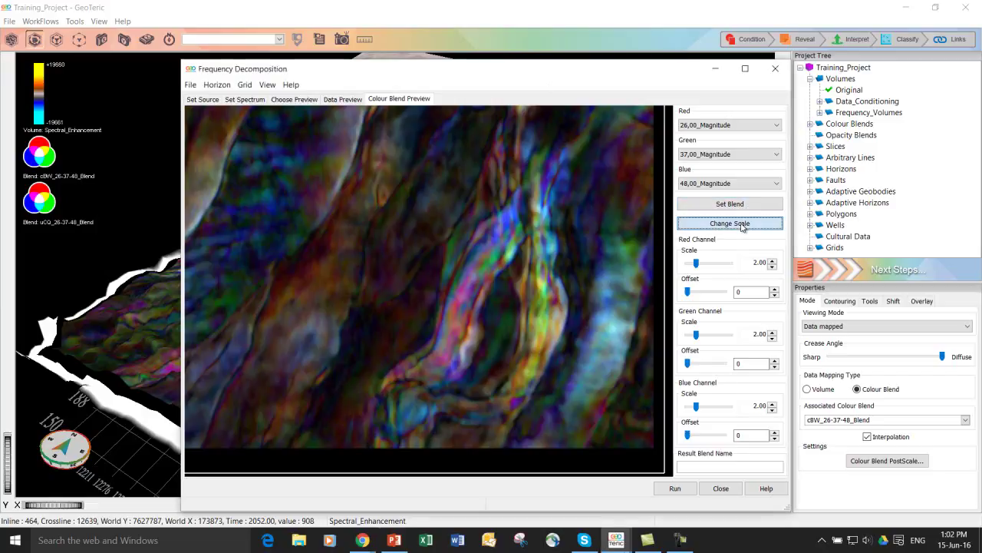
{"action": "left_click_drag", "start_coordinate": [520, 226], "coordinate": [353, 140]}
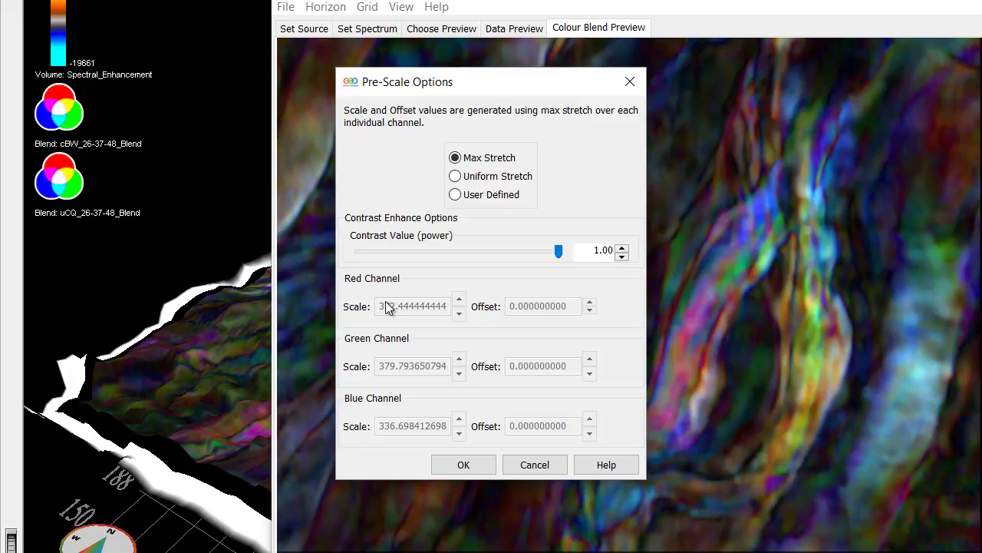
{"action": "left_click", "coordinate": [457, 177]}
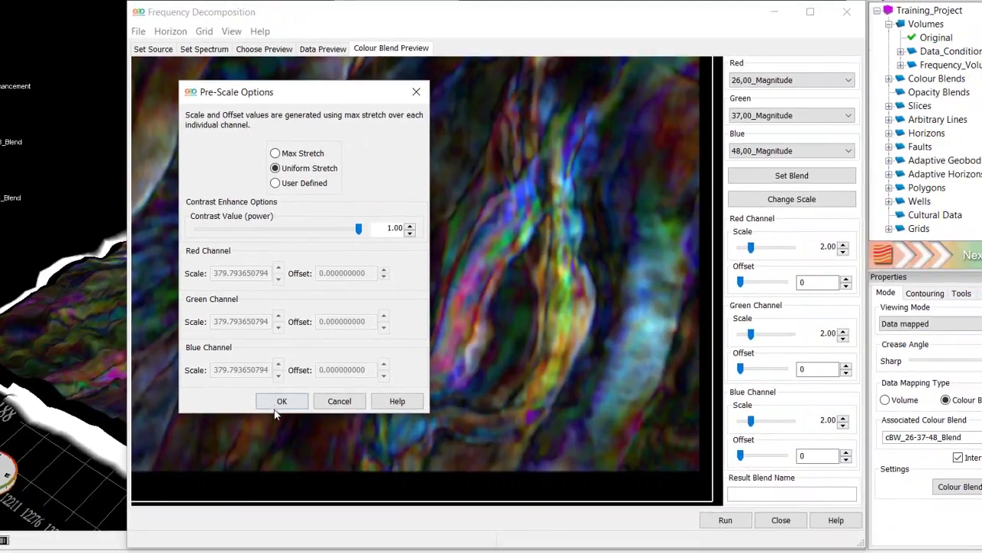
{"action": "left_click", "coordinate": [281, 402]}
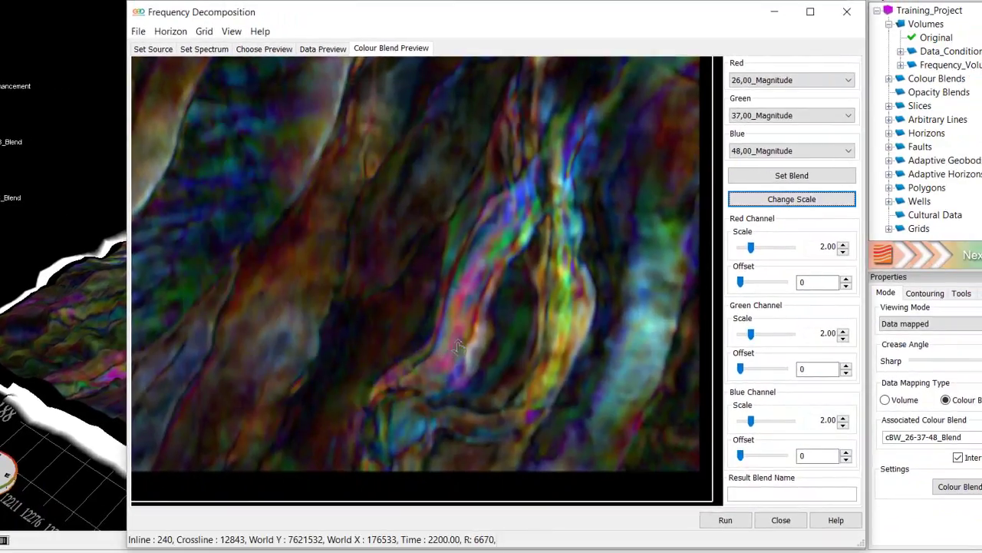
Step: Switch the blend's pre-scale option back to Max Stretch and apply it to the preview
{"action": "left_click", "coordinate": [790, 199]}
{"action": "left_click_drag", "start_coordinate": [501, 206], "coordinate": [232, 77]}
{"action": "left_click", "coordinate": [222, 131]}
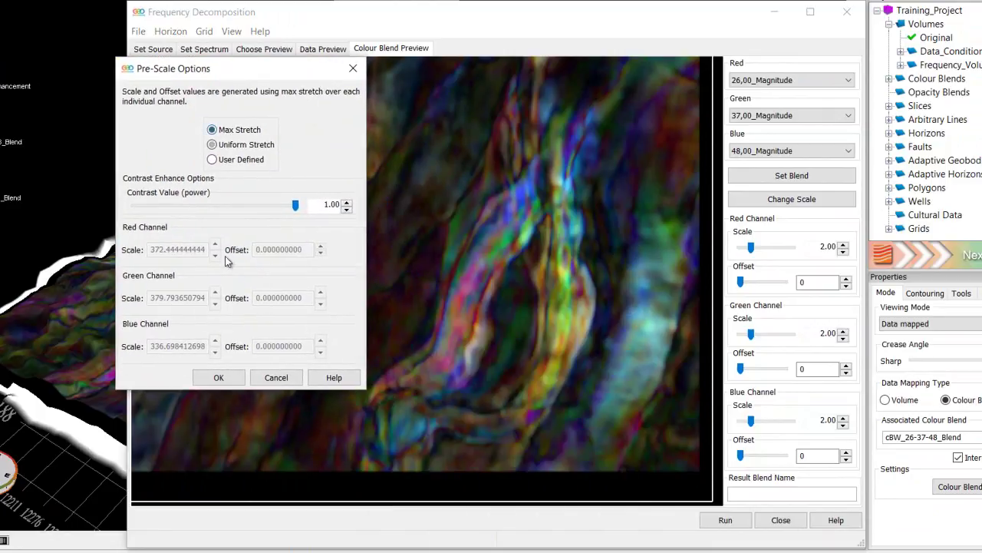
{"action": "left_click", "coordinate": [218, 378]}
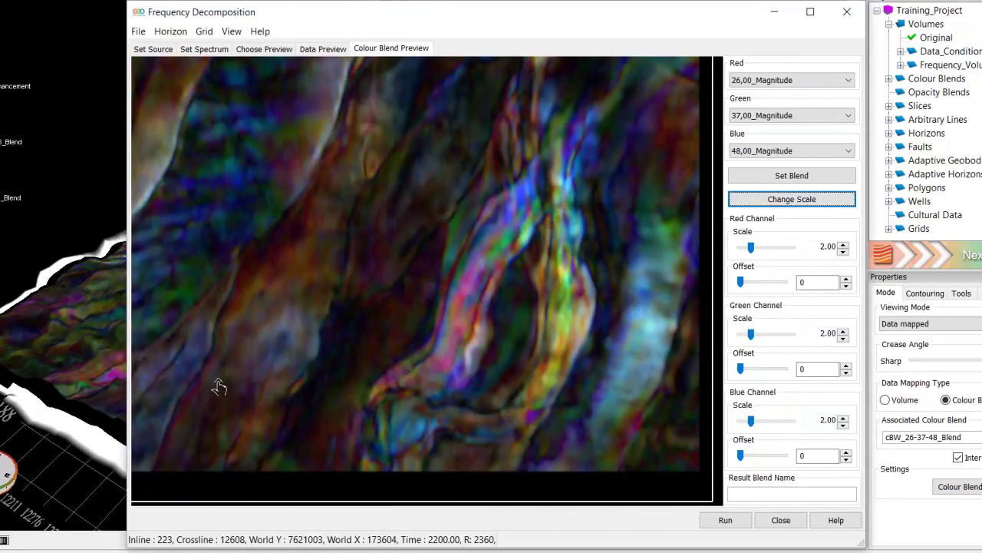
Step: Set the pre-scale contrast value (power) to 0.75 with Max Stretch and apply it to the blend preview
{"action": "left_click", "coordinate": [803, 202]}
{"action": "left_click_drag", "start_coordinate": [541, 193], "coordinate": [344, 110]}
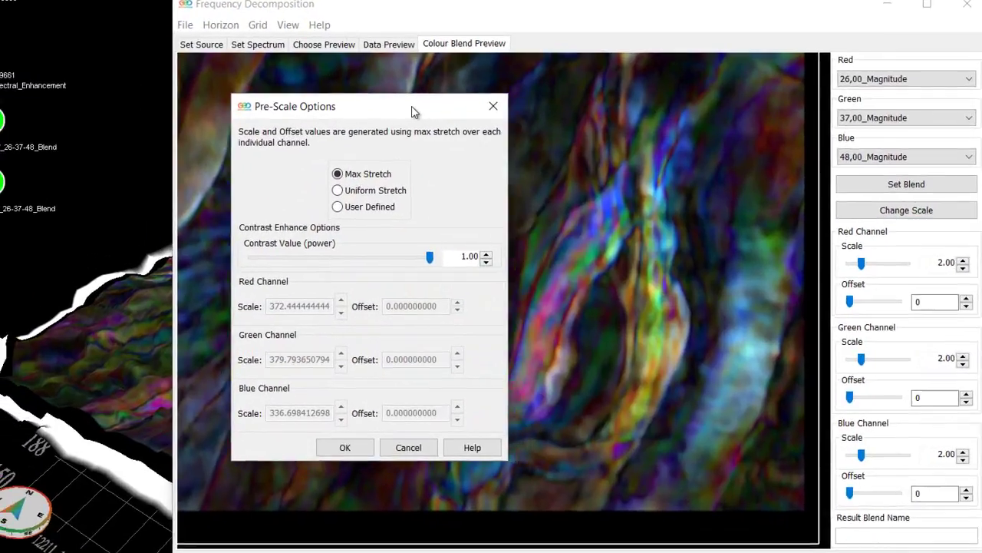
{"action": "left_click_drag", "start_coordinate": [412, 112], "coordinate": [391, 104]}
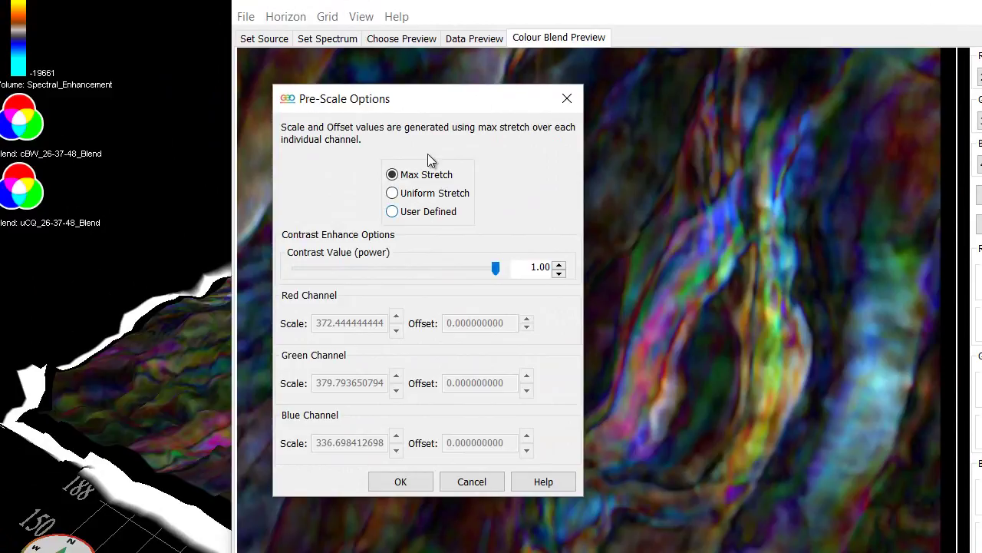
{"action": "left_click_drag", "start_coordinate": [443, 99], "coordinate": [359, 74]}
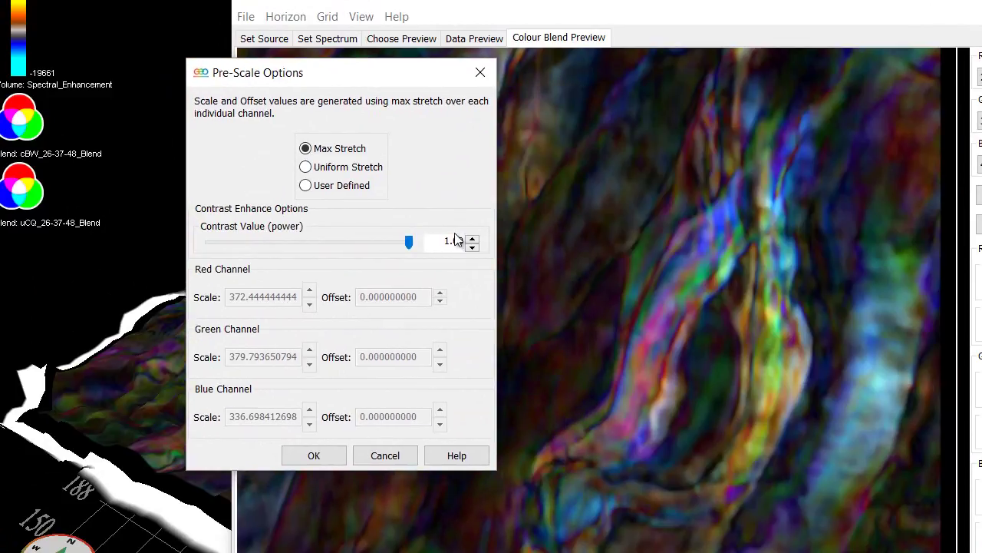
{"action": "left_click_drag", "start_coordinate": [447, 240], "coordinate": [462, 244]}
{"action": "type", "text": "0."}
{"action": "key", "text": "Tab"}
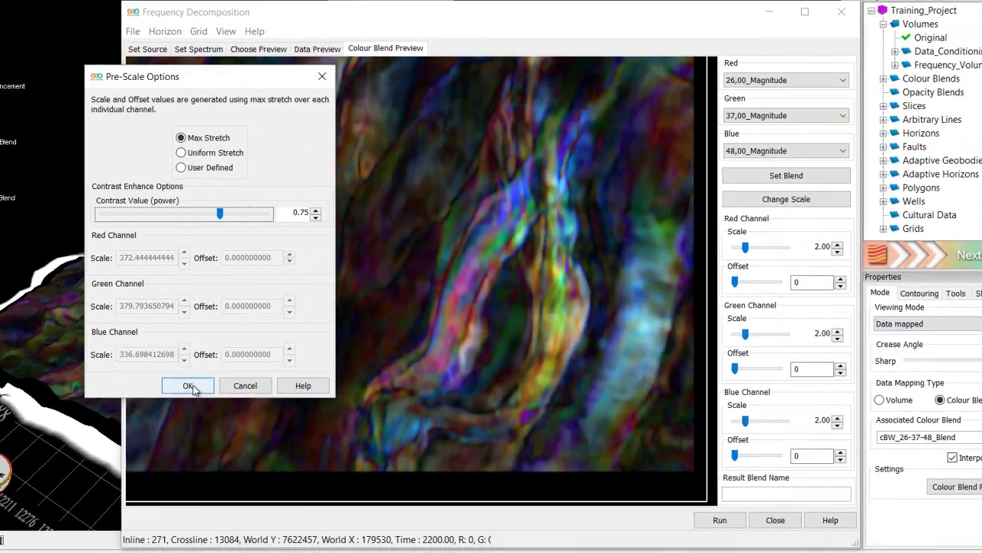
{"action": "left_click", "coordinate": [188, 385]}
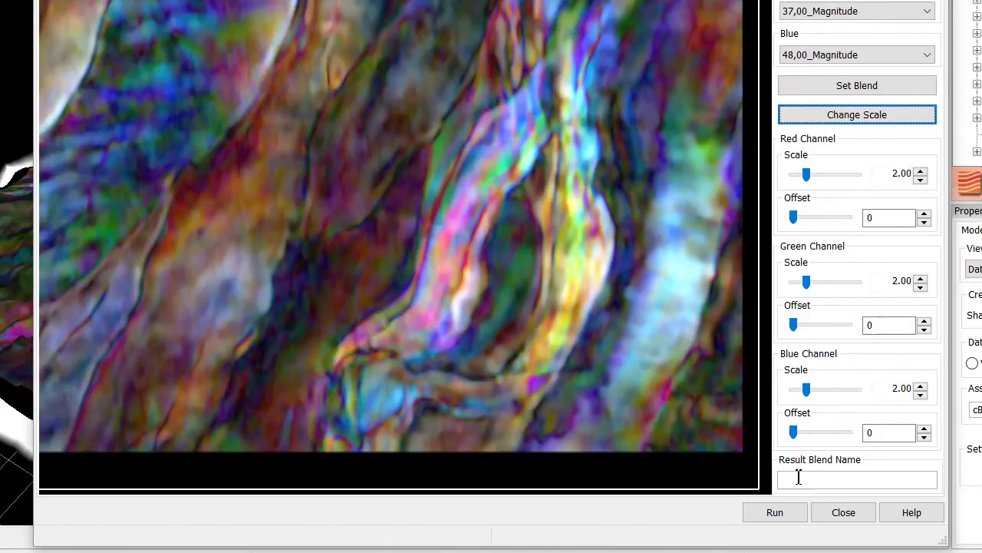
Step: Name the result blend demo and minimise the Frequency Decomposition window to return to the 3D scene
{"action": "left_click", "coordinate": [802, 479]}
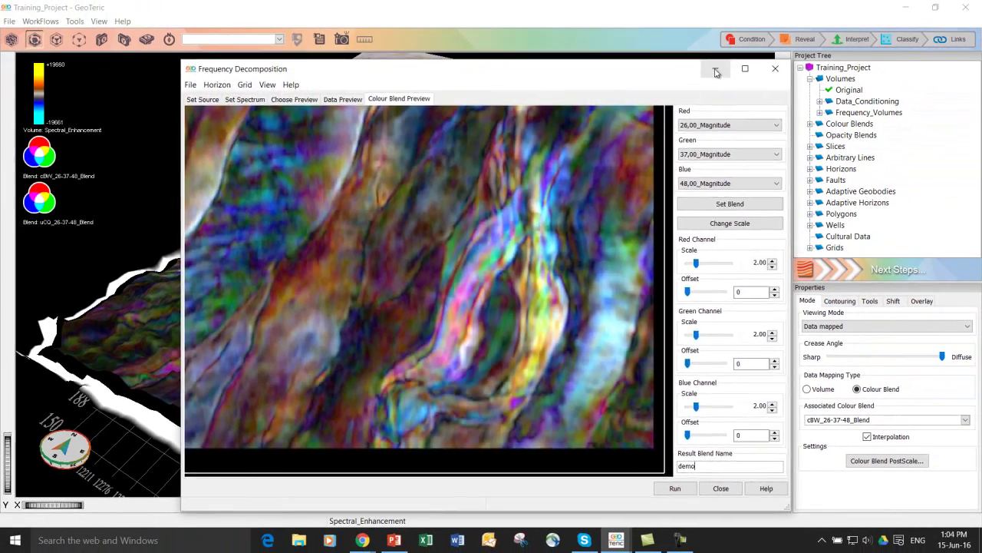
{"action": "left_click", "coordinate": [716, 71]}
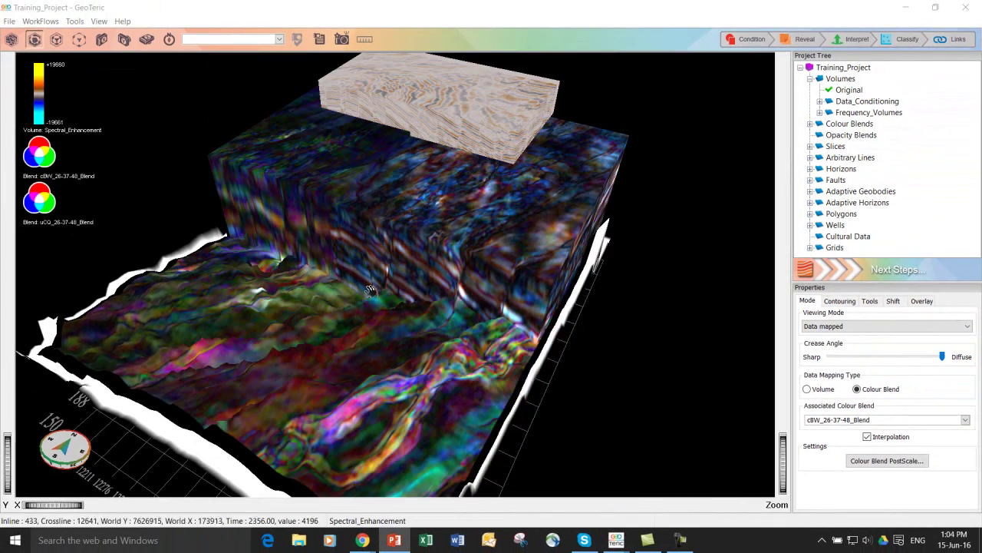
{"action": "scroll", "coordinate": [382, 380], "scroll_direction": "up", "scroll_amount": 5}
{"action": "scroll", "coordinate": [381, 380], "scroll_direction": "down", "scroll_amount": 3}
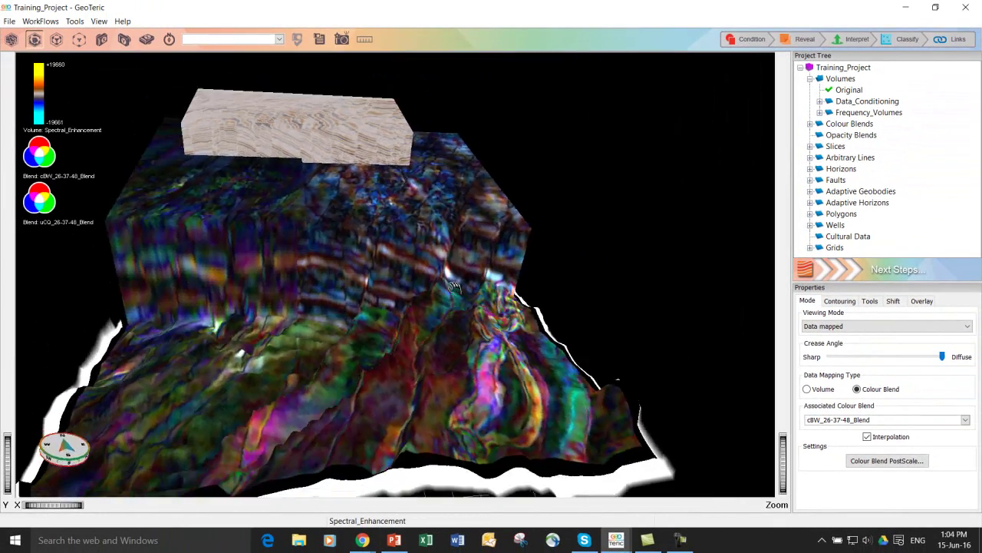
{"action": "scroll", "coordinate": [381, 380], "scroll_direction": "up", "scroll_amount": 3}
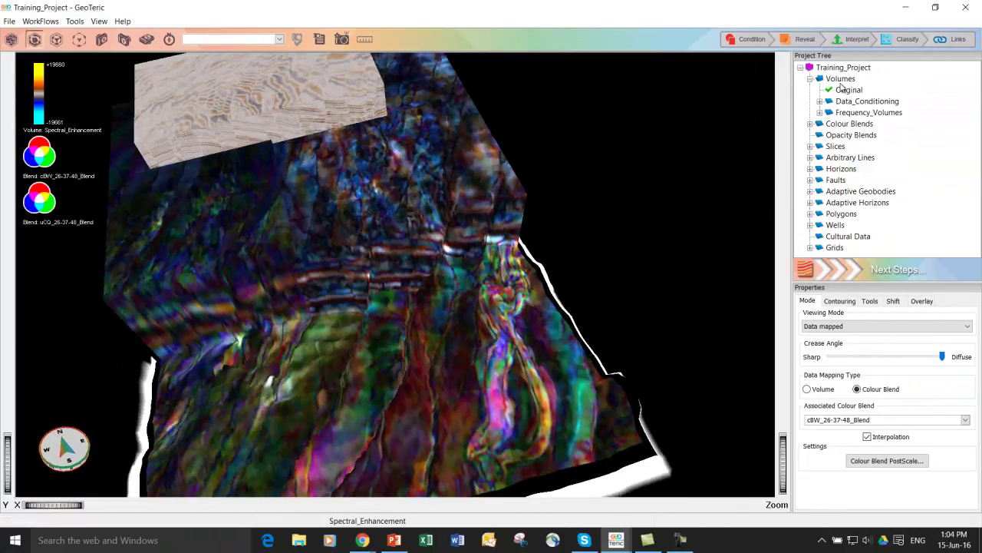
Step: Expand the Frequency_Volumes and Colour Blends folders in the project tree to review their contents
{"action": "left_click", "coordinate": [820, 112]}
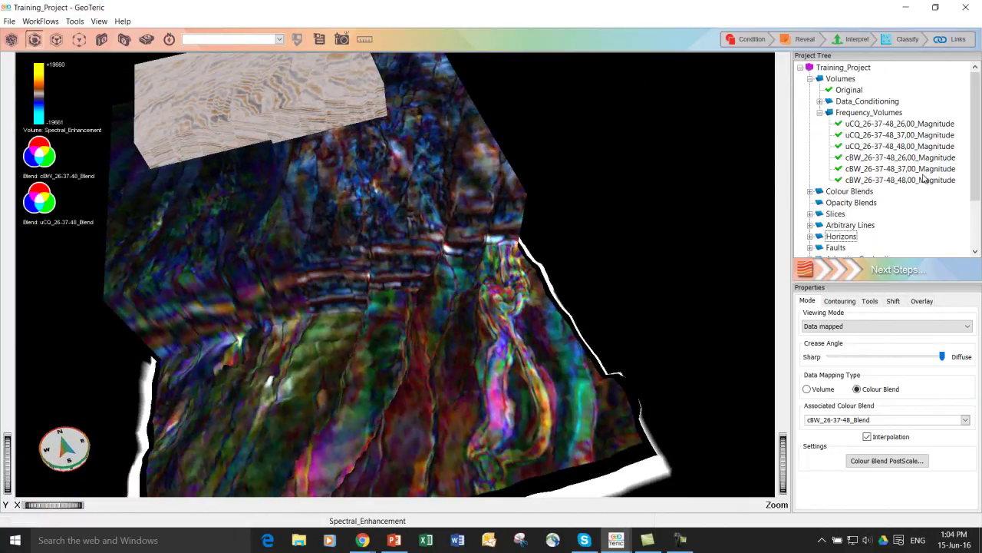
{"action": "left_click", "coordinate": [810, 191]}
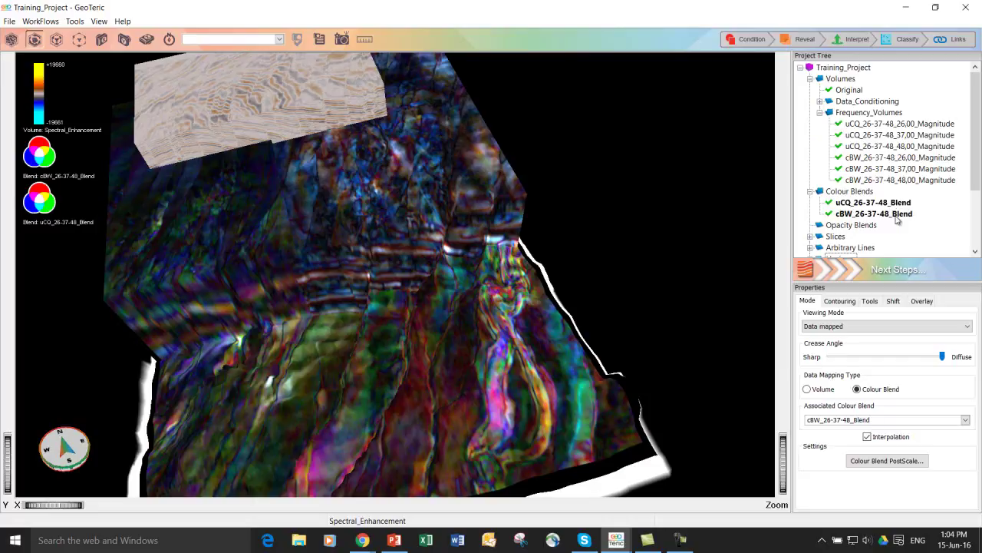
{"action": "left_click_drag", "start_coordinate": [337, 370], "coordinate": [671, 153]}
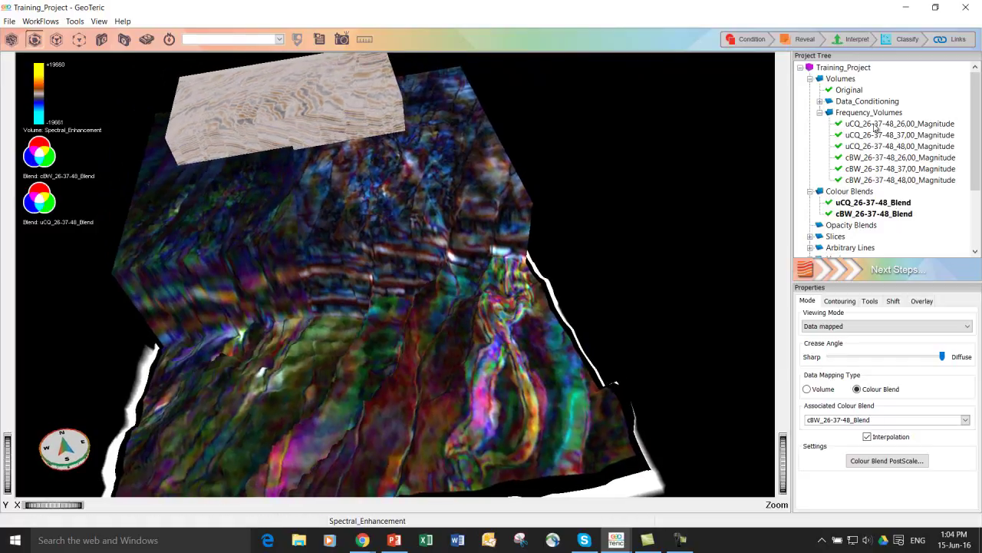
Step: Display the uCQ_26-37-48_26,00_Magnitude volume in the scene and resize the colour blend boxes around it
{"action": "left_click", "coordinate": [875, 125]}
{"action": "left_click_drag", "start_coordinate": [302, 106], "coordinate": [347, 119]}
{"action": "left_click_drag", "start_coordinate": [415, 231], "coordinate": [413, 261]}
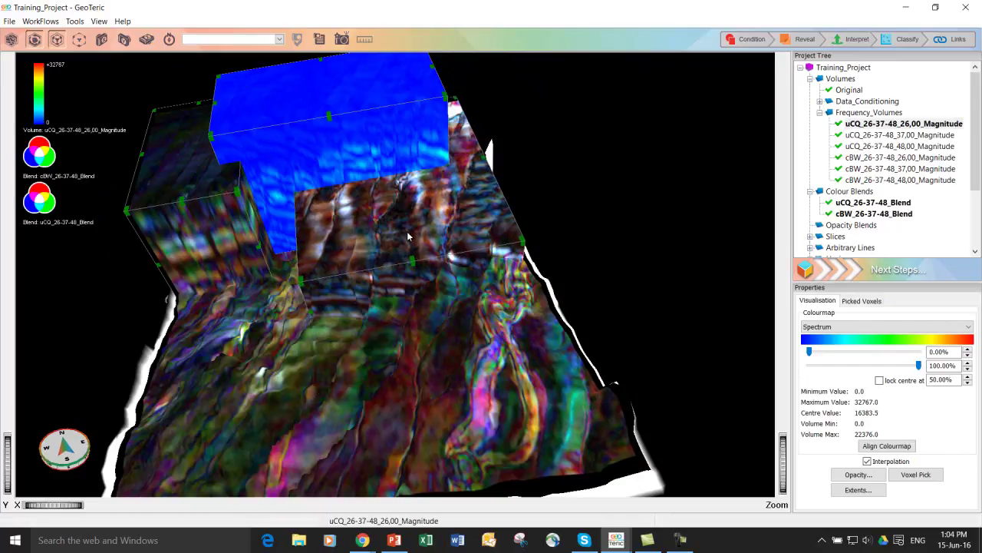
Step: Remove the Macedon_Approx horizon from the scene
{"action": "left_click_drag", "start_coordinate": [409, 235], "coordinate": [516, 341]}
{"action": "right_click", "coordinate": [516, 341]}
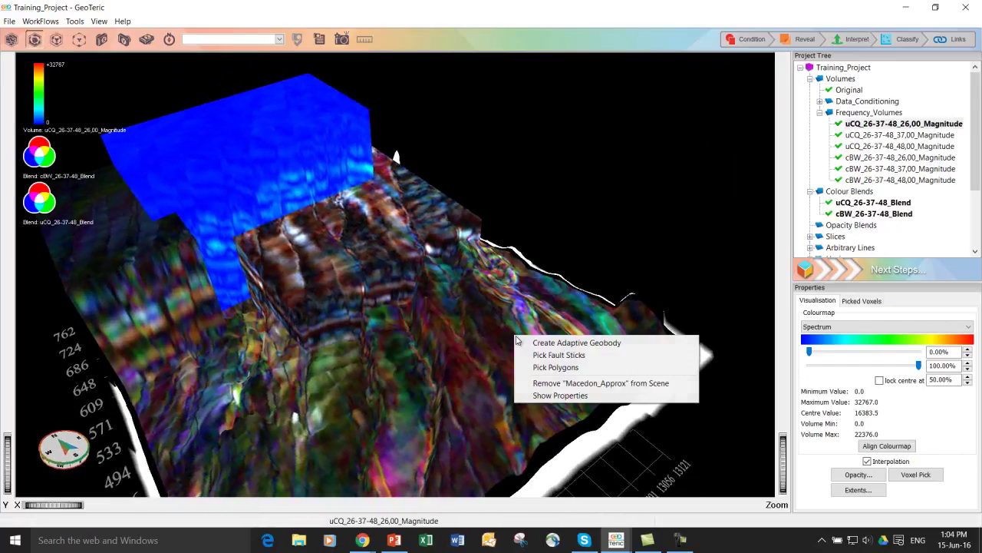
{"action": "left_click", "coordinate": [564, 383]}
Step: Expand the Data_Conditioning folder and display Spectral_Enhancement in place of the magnitude volume
{"action": "left_click_drag", "start_coordinate": [561, 368], "coordinate": [368, 380]}
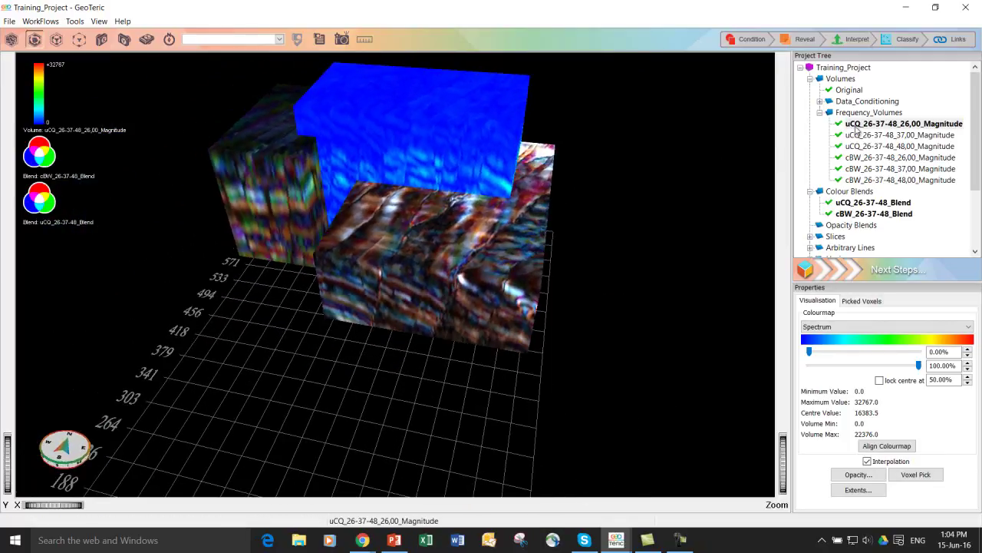
{"action": "left_click", "coordinate": [822, 101]}
{"action": "double_click", "coordinate": [894, 169]}
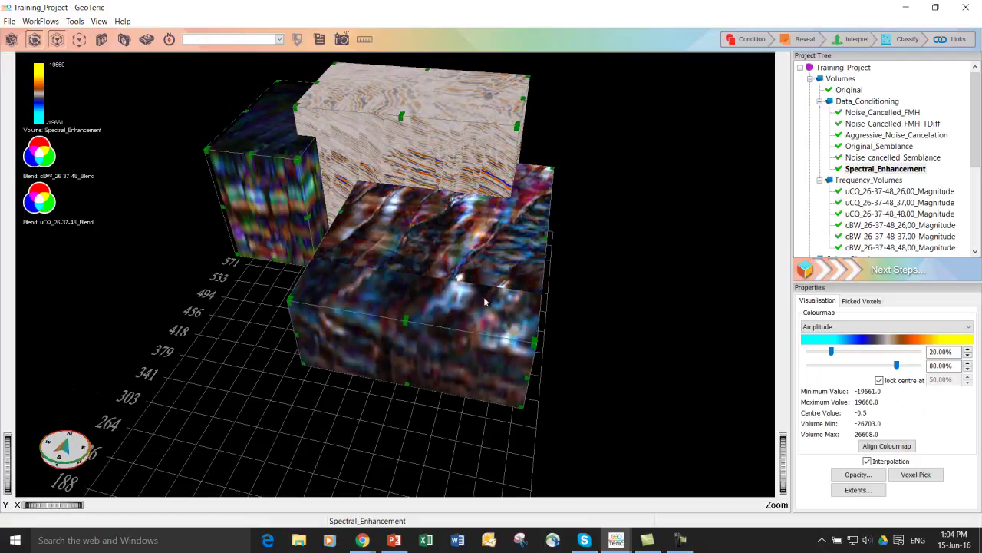
Step: Resize the two colour blend boxes and slide one's edge across the other to compare their vertical sections
{"action": "left_click_drag", "start_coordinate": [420, 288], "coordinate": [410, 359]}
{"action": "left_click_drag", "start_coordinate": [292, 190], "coordinate": [463, 353]}
{"action": "scroll", "coordinate": [438, 285], "scroll_direction": "up", "scroll_amount": 3}
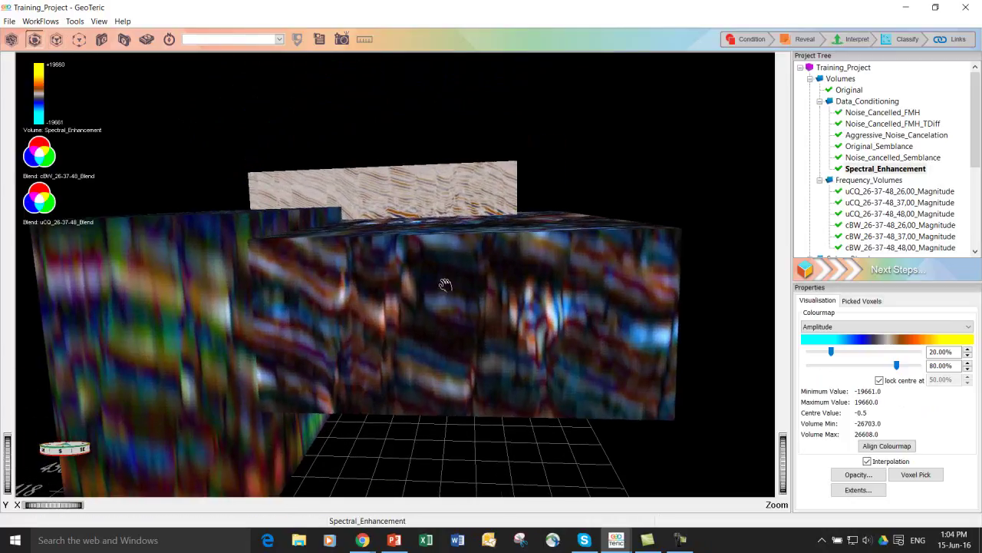
{"action": "left_click_drag", "start_coordinate": [255, 373], "coordinate": [602, 376]}
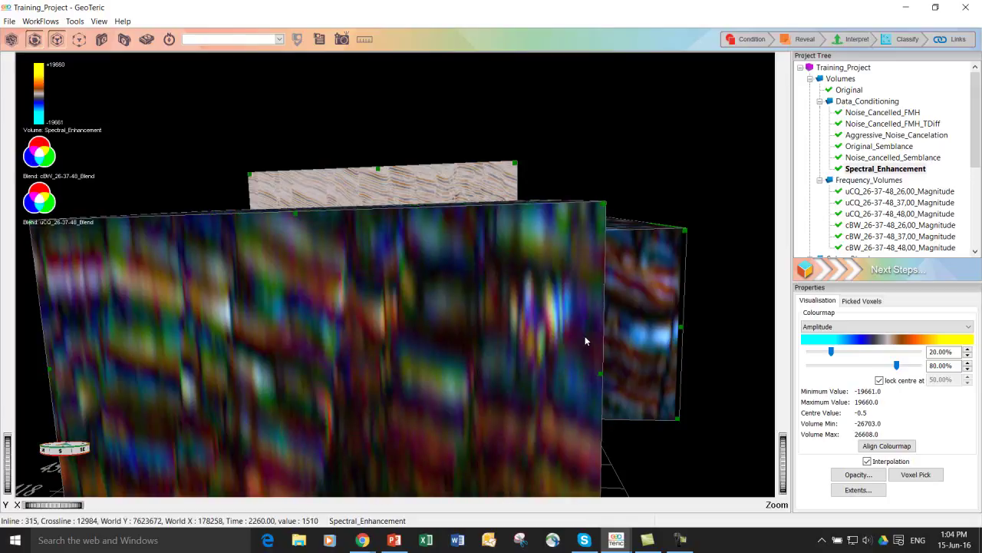
{"action": "left_click_drag", "start_coordinate": [602, 378], "coordinate": [433, 341]}
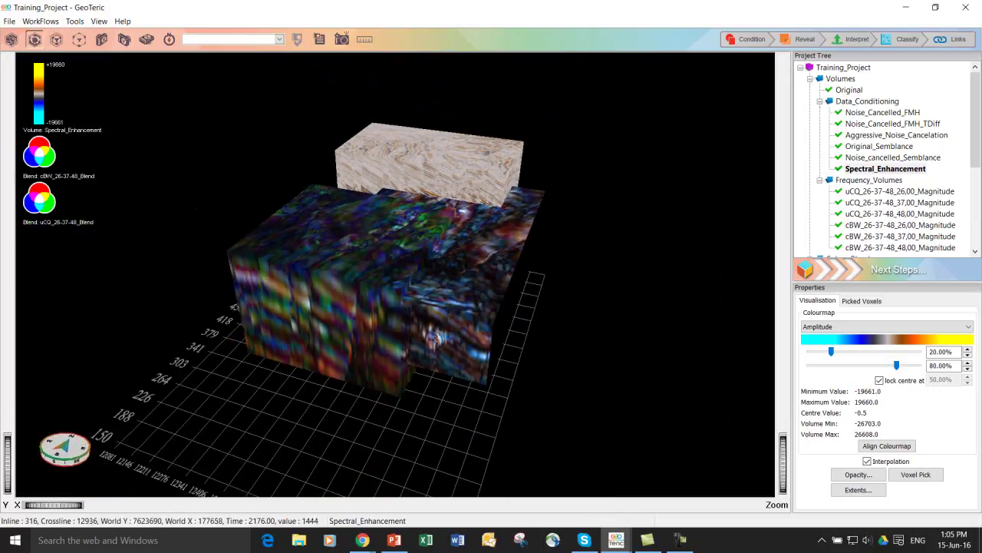
Step: Adjust the blend boxes' extents to expose the looping channel feature on the top face of the front box
{"action": "left_click_drag", "start_coordinate": [357, 240], "coordinate": [394, 301]}
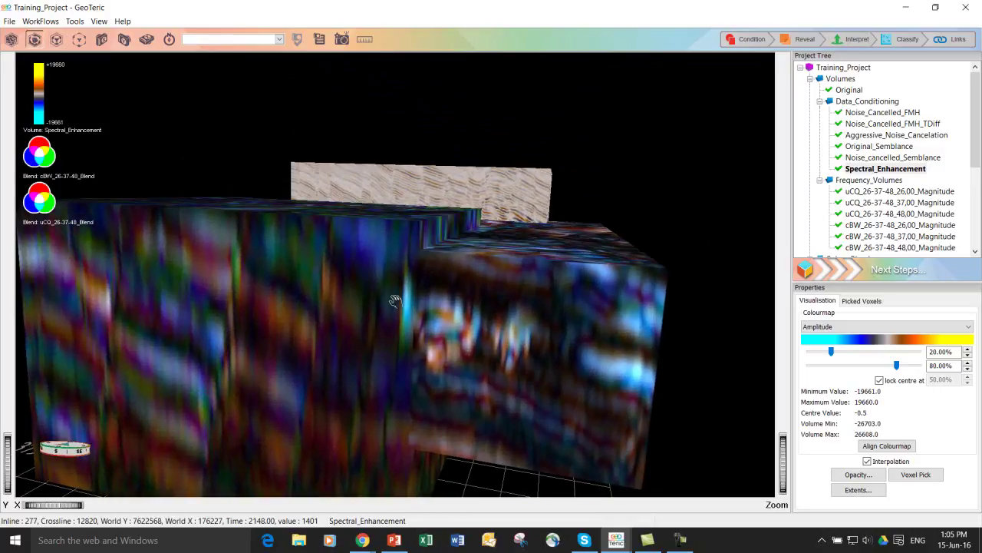
{"action": "left_click_drag", "start_coordinate": [408, 404], "coordinate": [318, 370]}
{"action": "left_click_drag", "start_coordinate": [430, 302], "coordinate": [468, 384]}
{"action": "left_click_drag", "start_coordinate": [537, 407], "coordinate": [546, 319]}
{"action": "scroll", "coordinate": [833, 175], "scroll_direction": "down", "scroll_amount": 5}
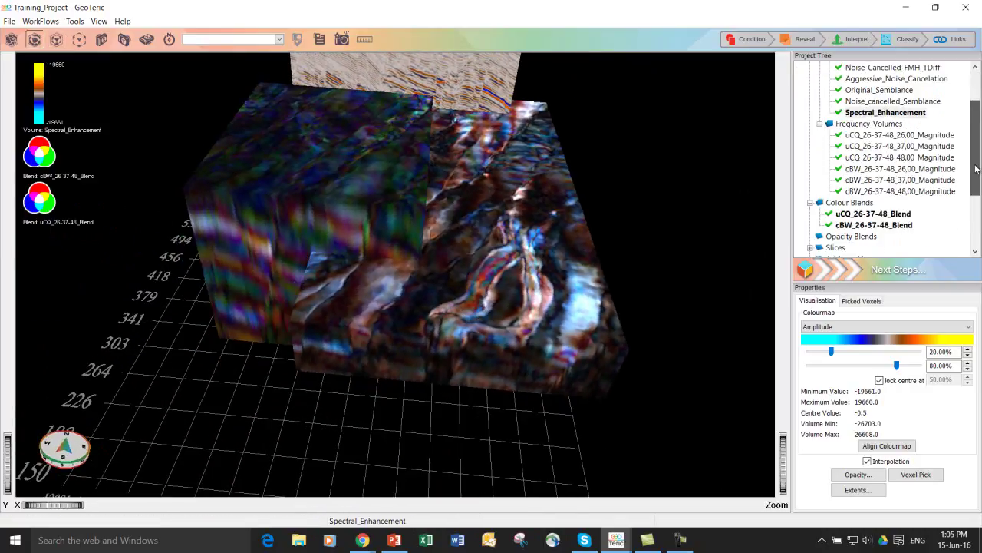
Step: Display the Stybarrow_anomaly horizon with the faults Stybarrow_Bounding_Fault_1 and Stybarrow_Bounding_Fault_2 in the scene
{"action": "left_click", "coordinate": [810, 169]}
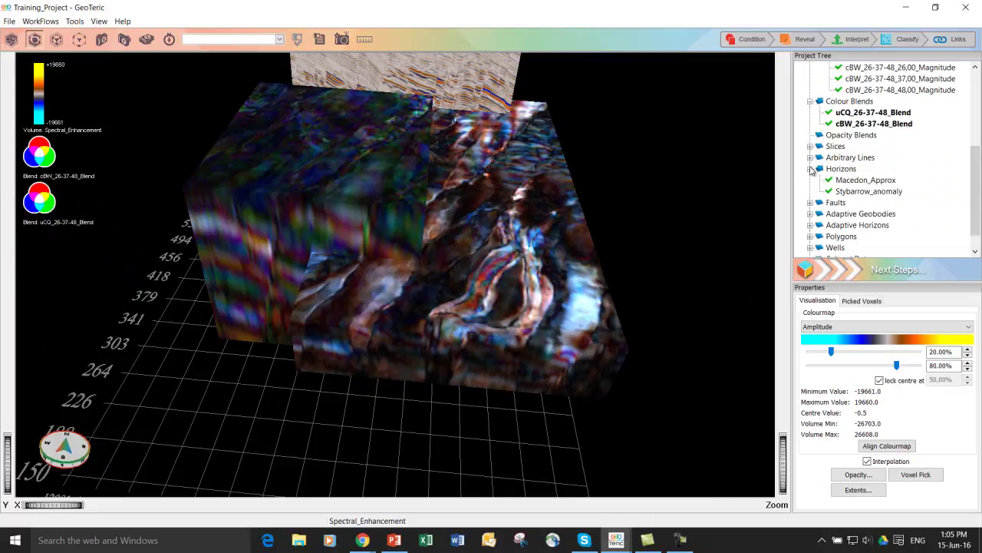
{"action": "left_click", "coordinate": [848, 192]}
{"action": "left_click", "coordinate": [810, 203]}
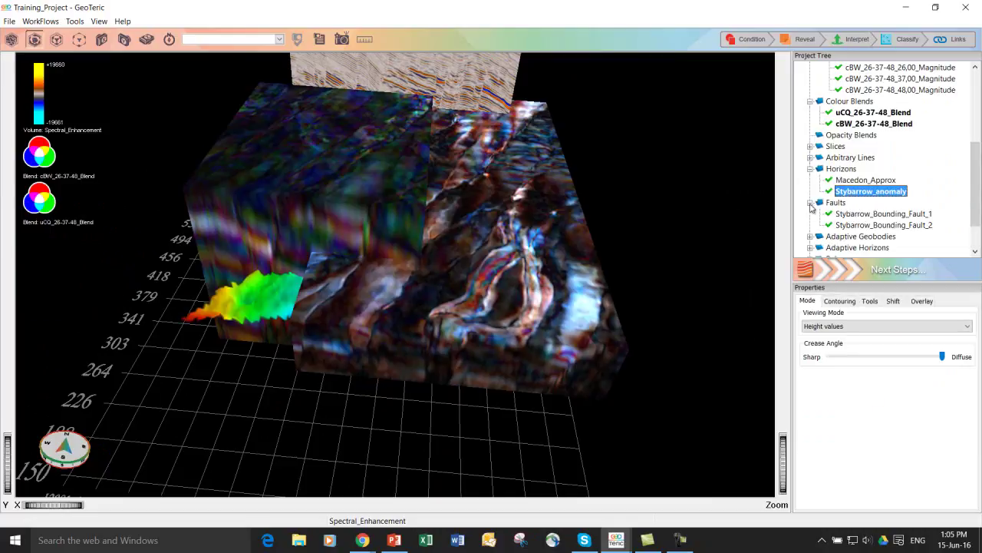
{"action": "left_click", "coordinate": [868, 215]}
{"action": "left_click", "coordinate": [870, 225]}
Step: Display the Laverda_channel adaptive geobody and pull back the colour blend box beside the bounding faults
{"action": "left_click", "coordinate": [810, 237]}
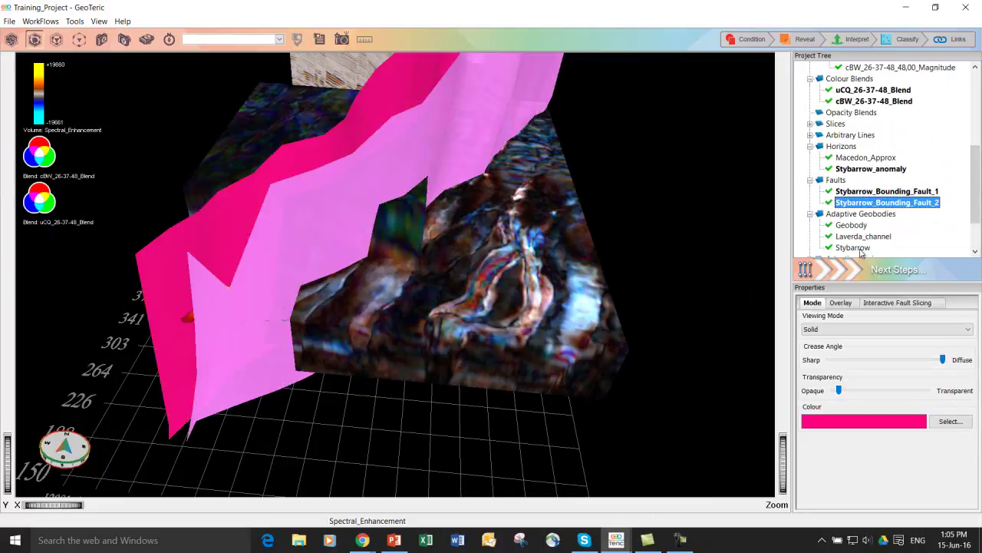
{"action": "left_click", "coordinate": [871, 238]}
{"action": "left_click_drag", "start_coordinate": [381, 316], "coordinate": [472, 267]}
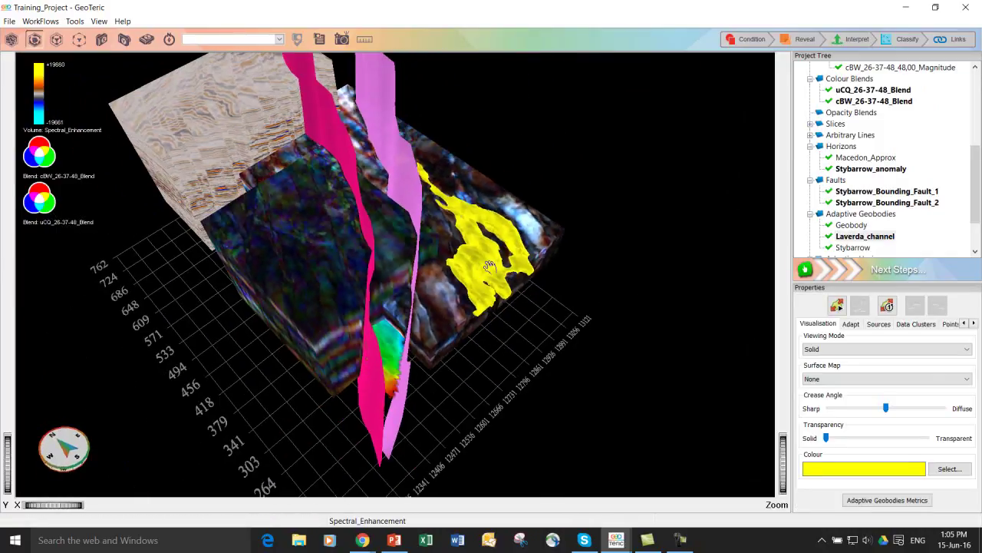
{"action": "left_click_drag", "start_coordinate": [340, 268], "coordinate": [234, 235]}
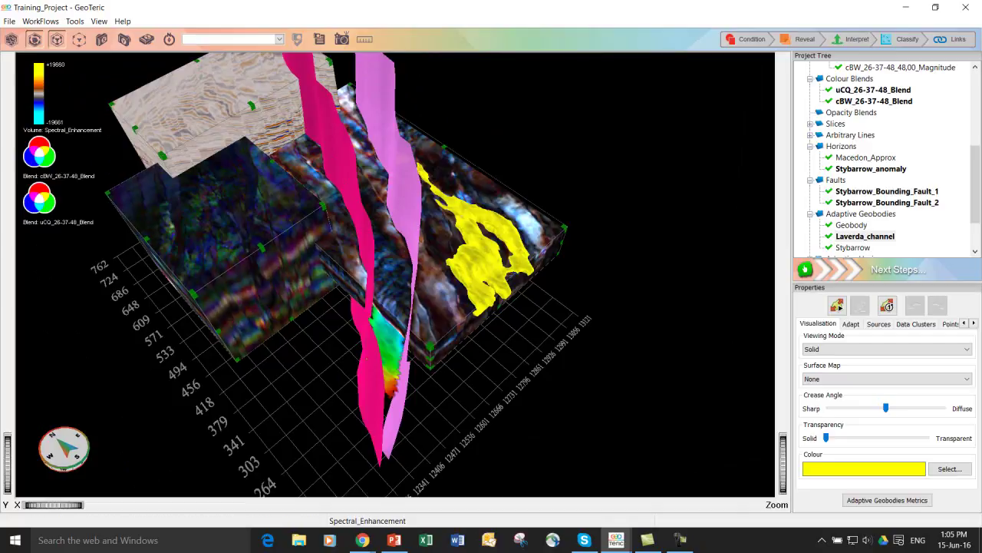
{"action": "key", "text": "alt+Tab"}
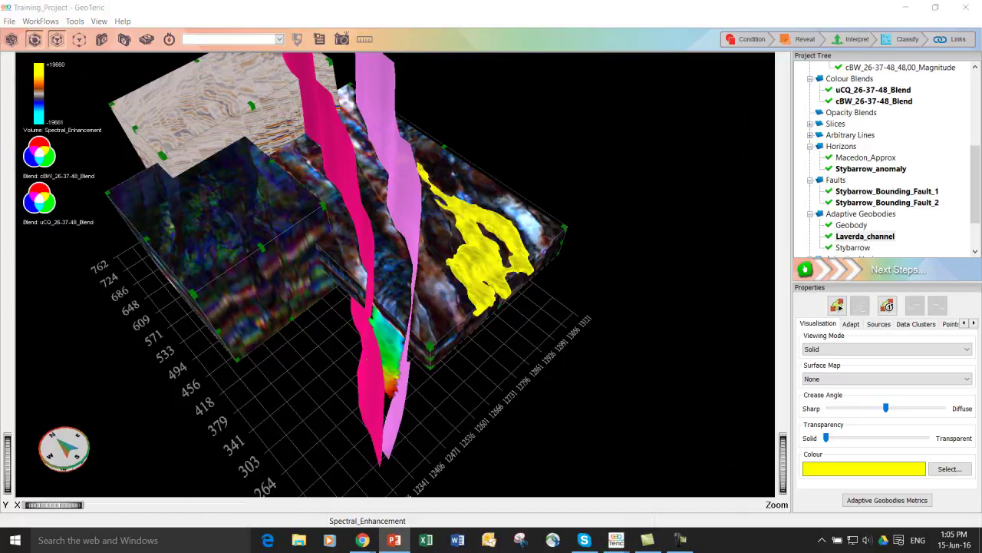